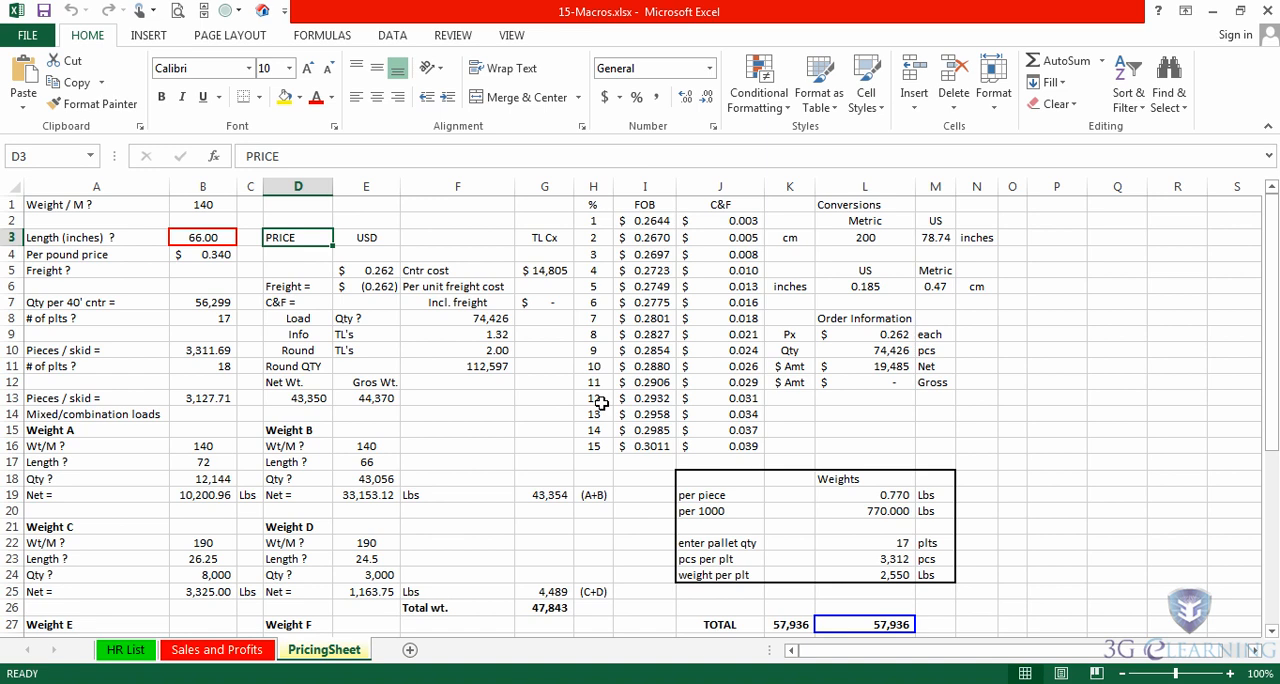
- Start recording a macro named HighlightValueCells with shortcut Ctrl+Shift+V, stored in the Personal Macro Workbook
{"action": "left_click", "coordinate": [512, 38]}
{"action": "left_click", "coordinate": [937, 105]}
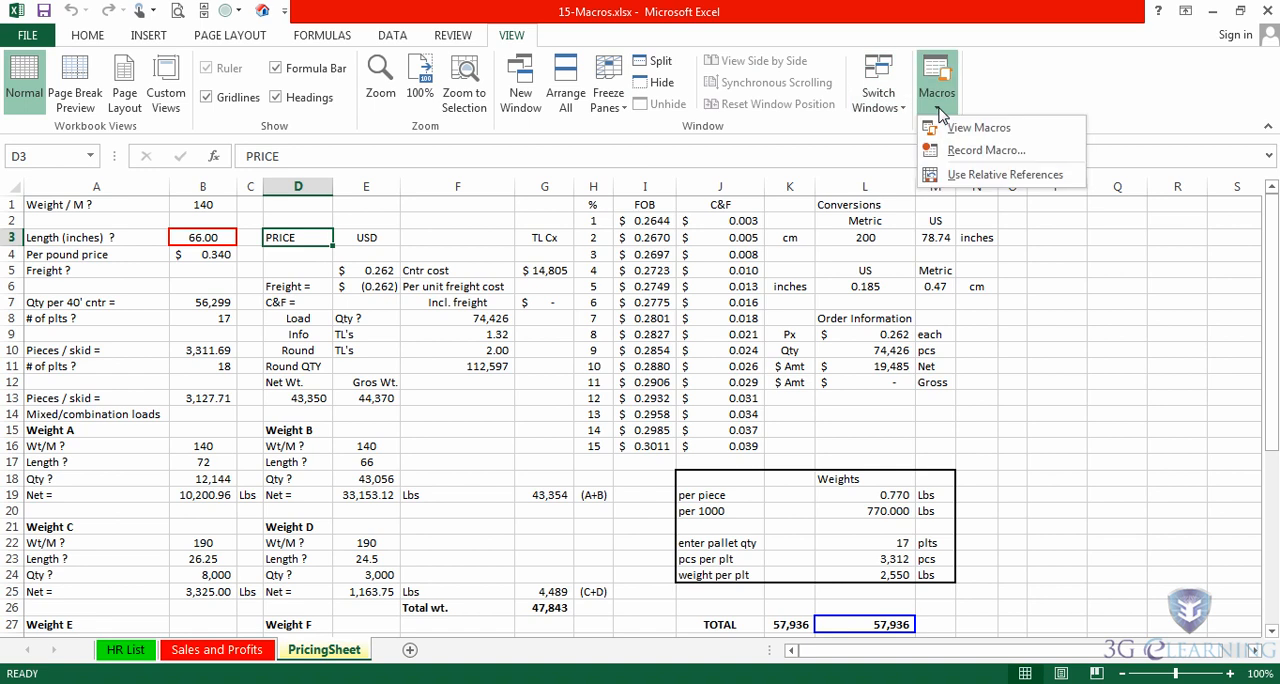
{"action": "left_click", "coordinate": [966, 150]}
{"action": "type", "text": "HighlightValueCells"}
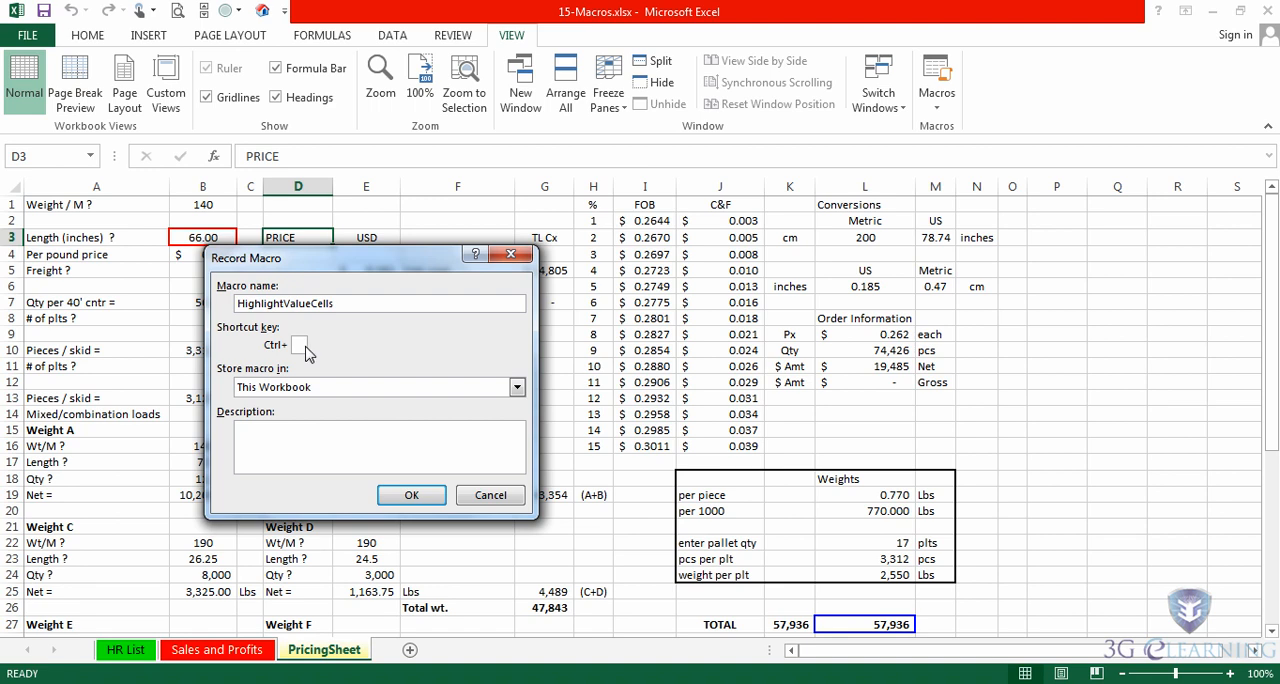
{"action": "left_click", "coordinate": [304, 348]}
{"action": "type", "text": "V"}
{"action": "left_click", "coordinate": [517, 387]}
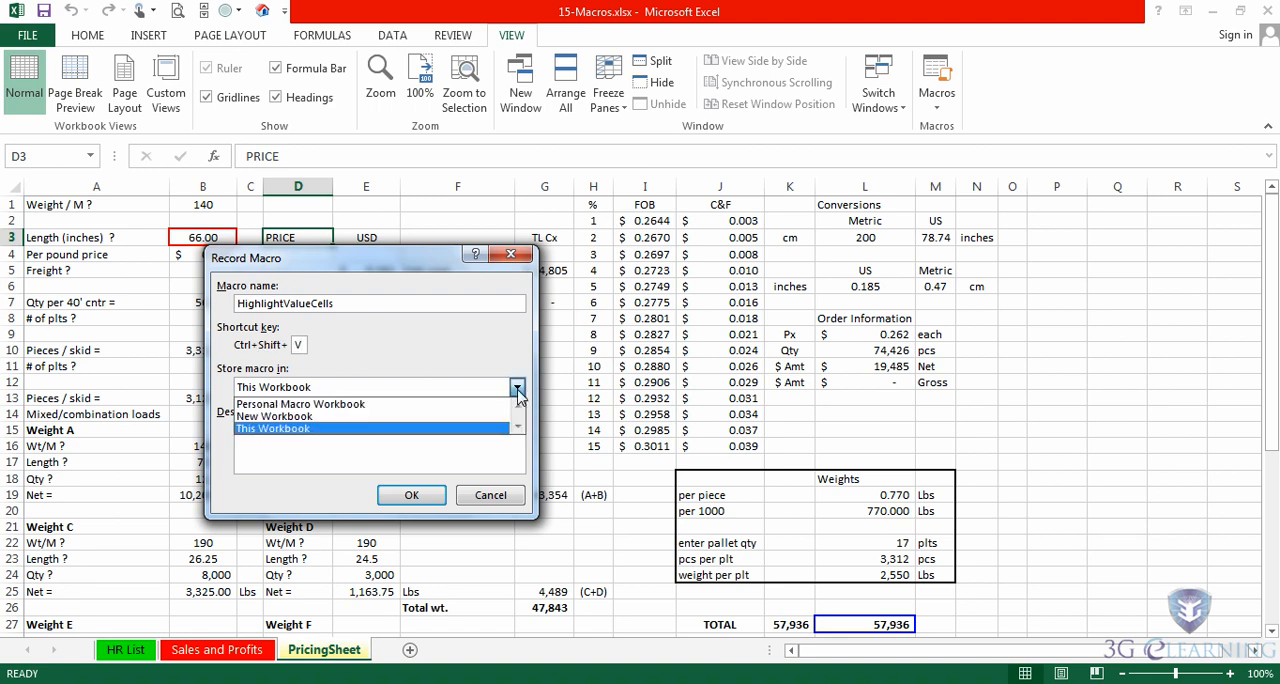
{"action": "left_click", "coordinate": [302, 404]}
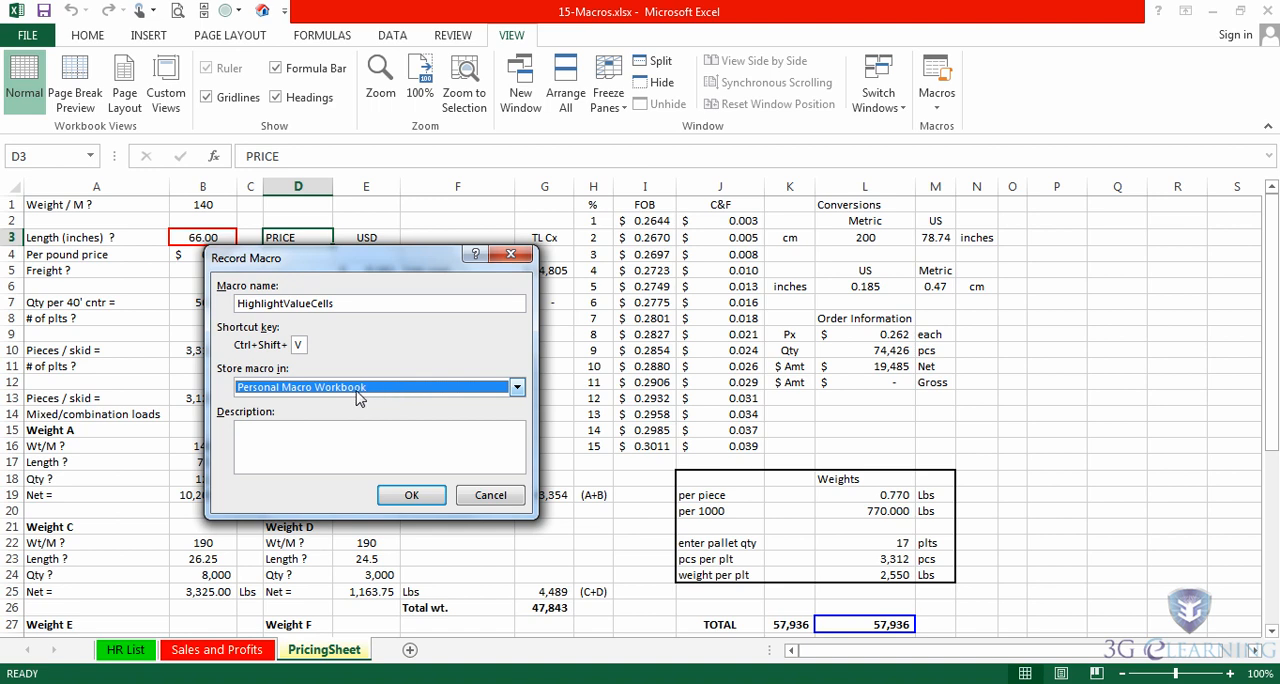
{"action": "left_click", "coordinate": [268, 431]}
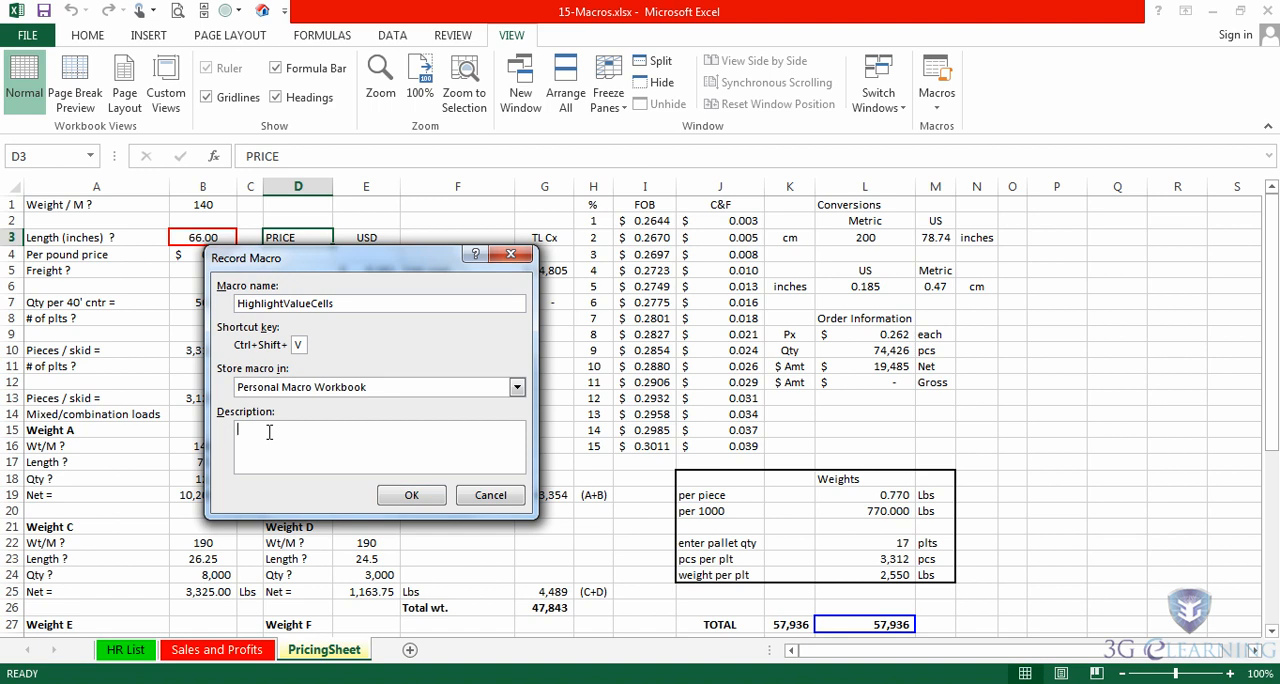
{"action": "left_click", "coordinate": [409, 496]}
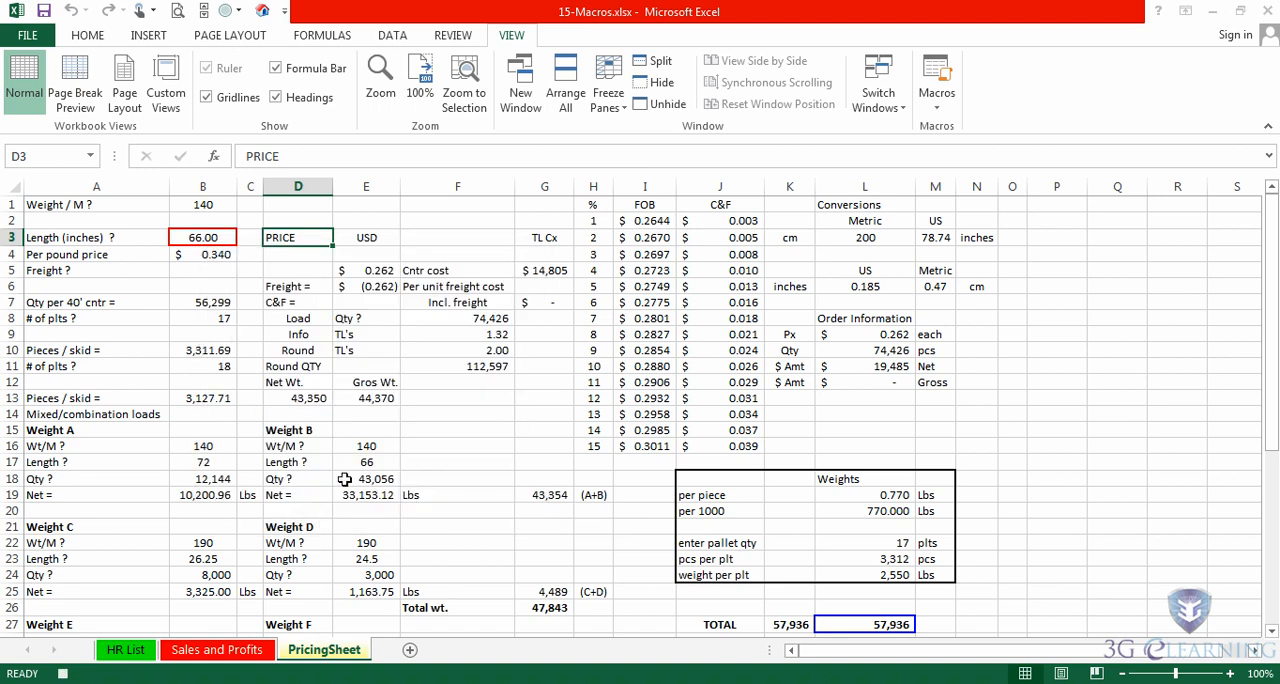
- Select all numeric constants on PricingSheet using Go To Special, excluding text, logicals and errors
{"action": "left_click", "coordinate": [88, 36]}
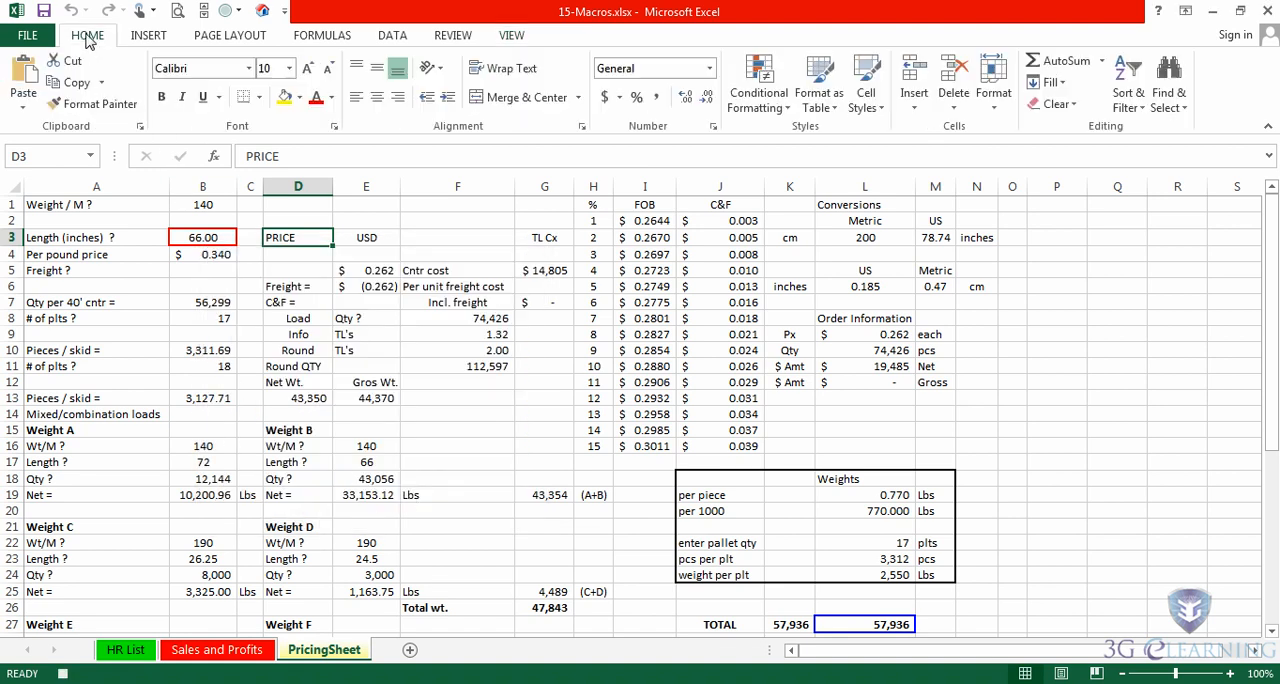
{"action": "left_click", "coordinate": [1160, 90]}
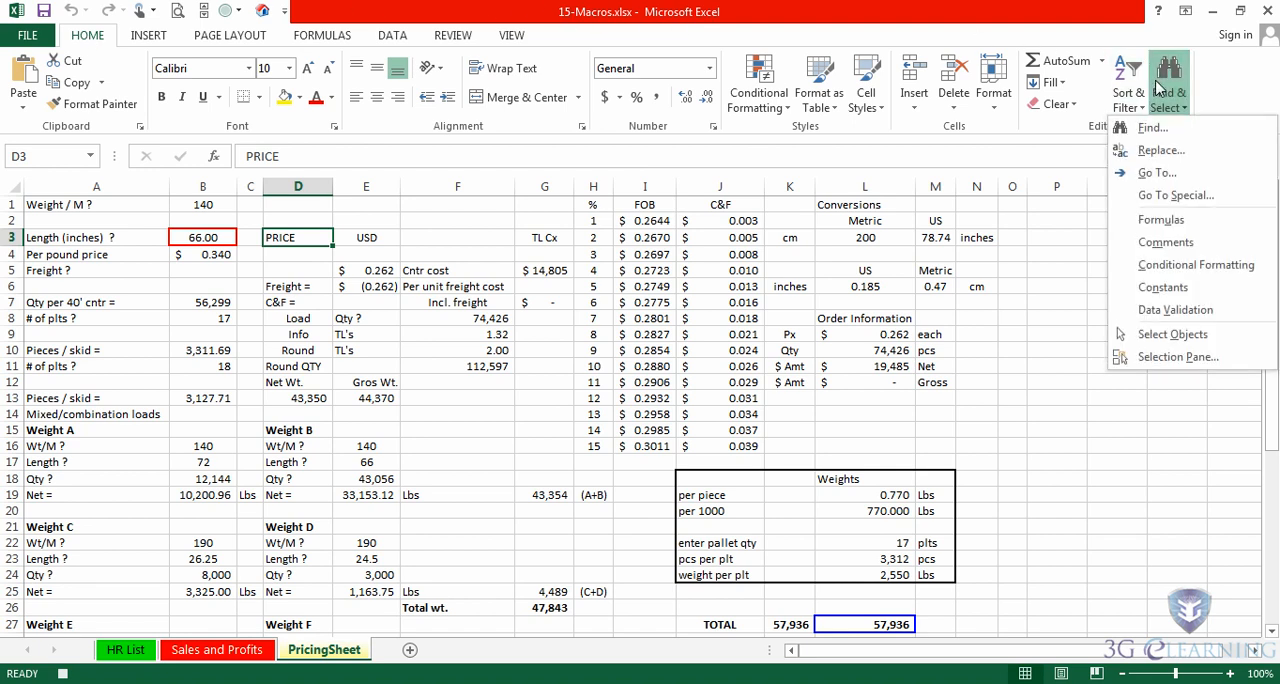
{"action": "left_click", "coordinate": [1178, 196]}
{"action": "left_click", "coordinate": [245, 303]}
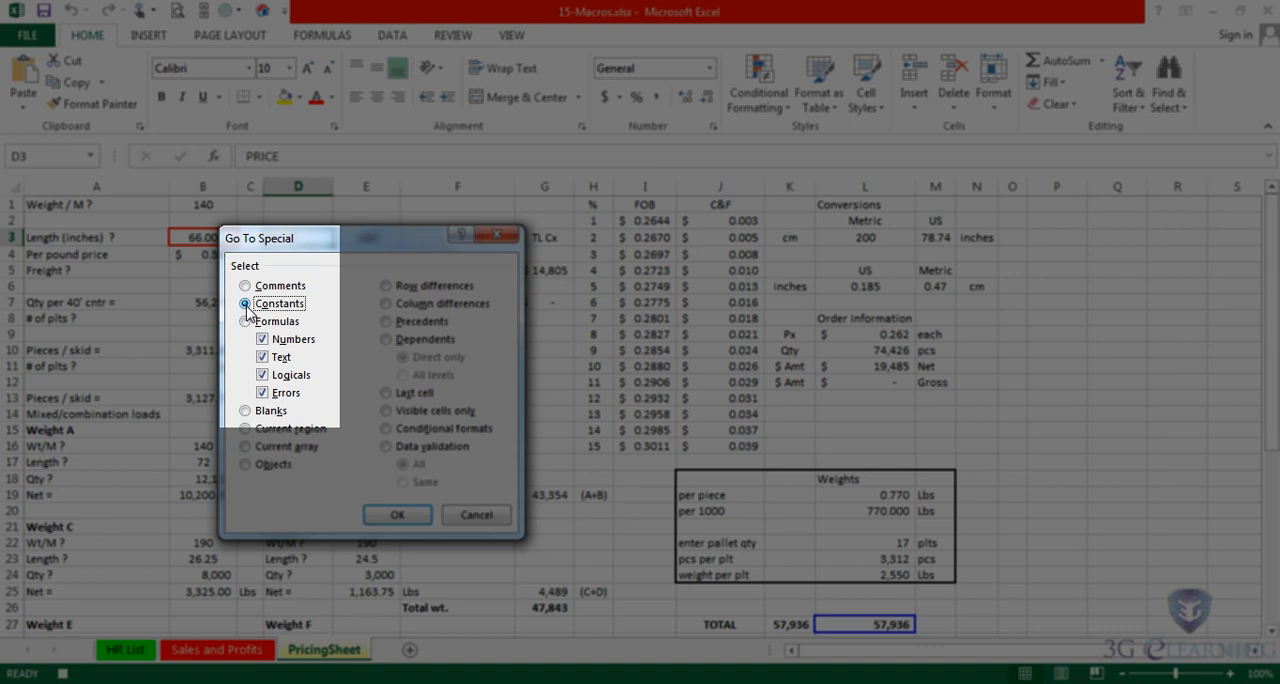
{"action": "left_click", "coordinate": [263, 357]}
{"action": "left_click", "coordinate": [263, 375]}
{"action": "left_click", "coordinate": [263, 392]}
{"action": "left_click", "coordinate": [395, 516]}
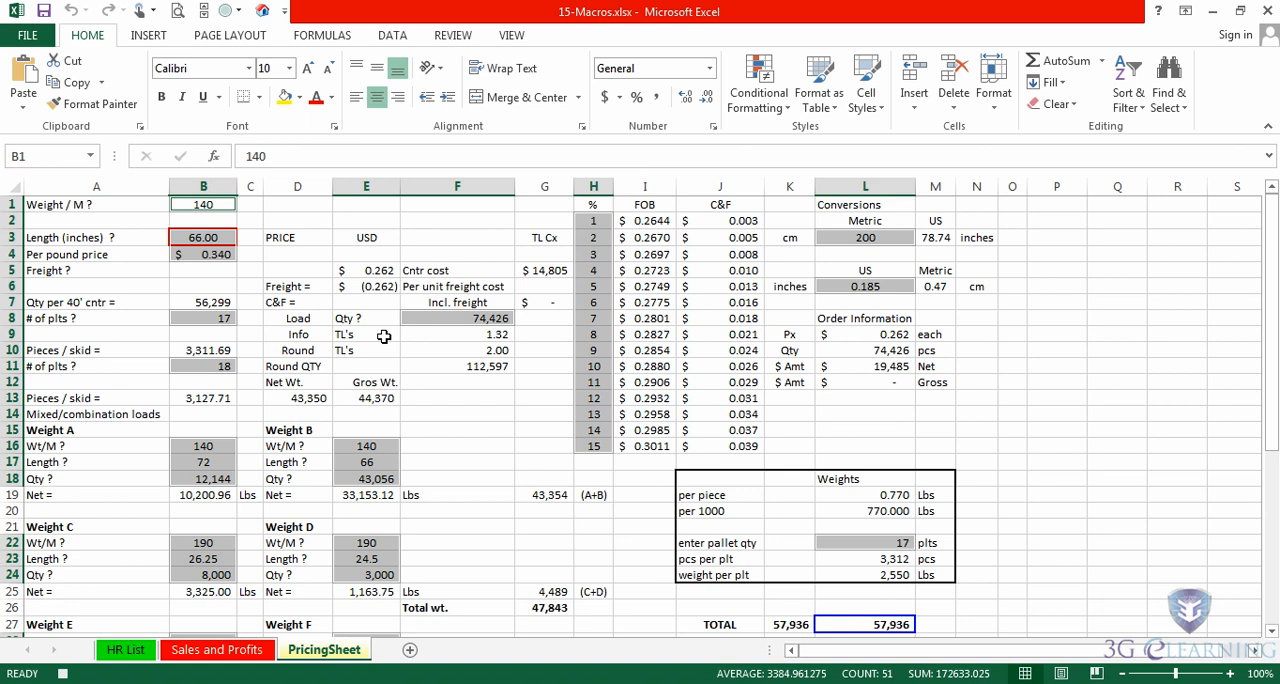
- Fill the selected numeric cells with light green and select cell A1
{"action": "left_click", "coordinate": [298, 98]}
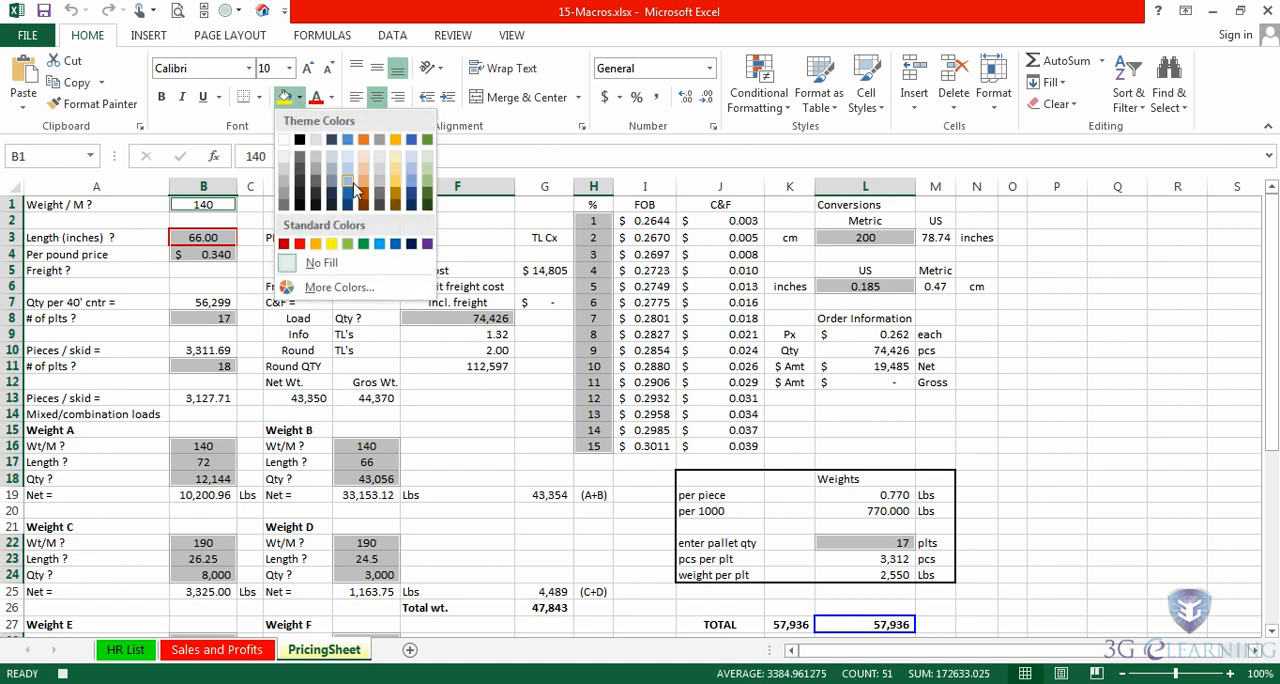
{"action": "left_click", "coordinate": [428, 171]}
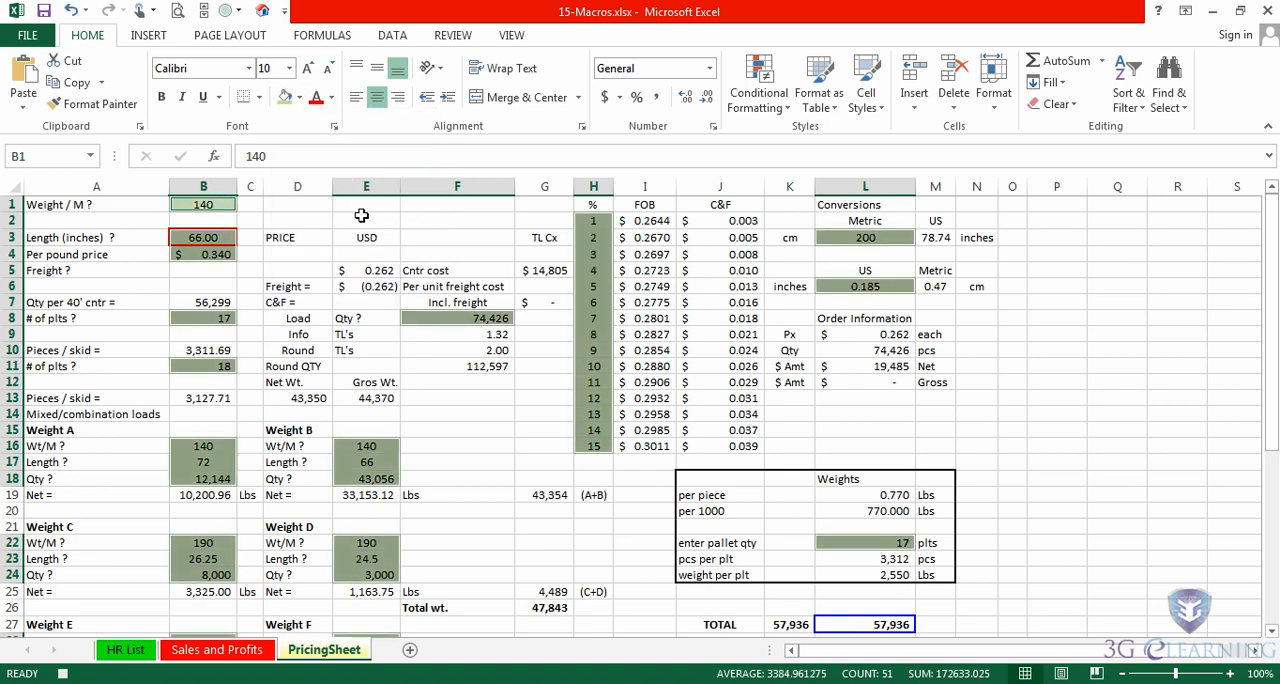
{"action": "left_click", "coordinate": [77, 204]}
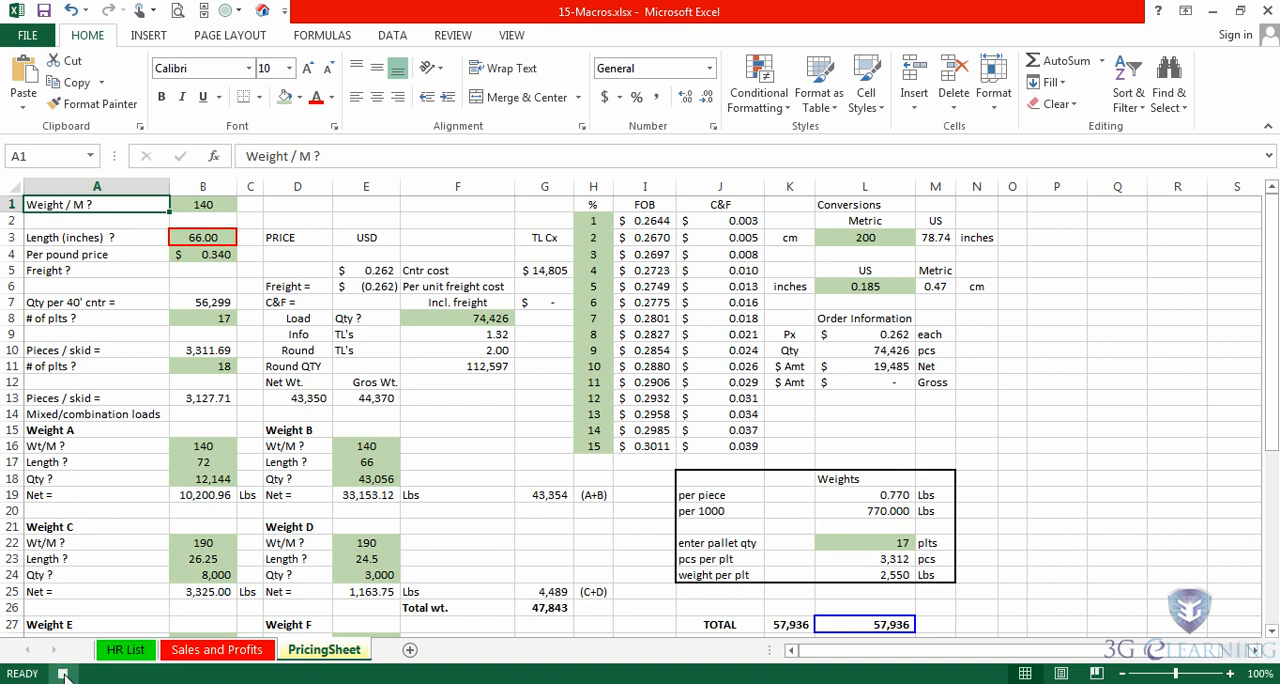
- Stop recording the macro and select empty cell P6
{"action": "left_click", "coordinate": [512, 38]}
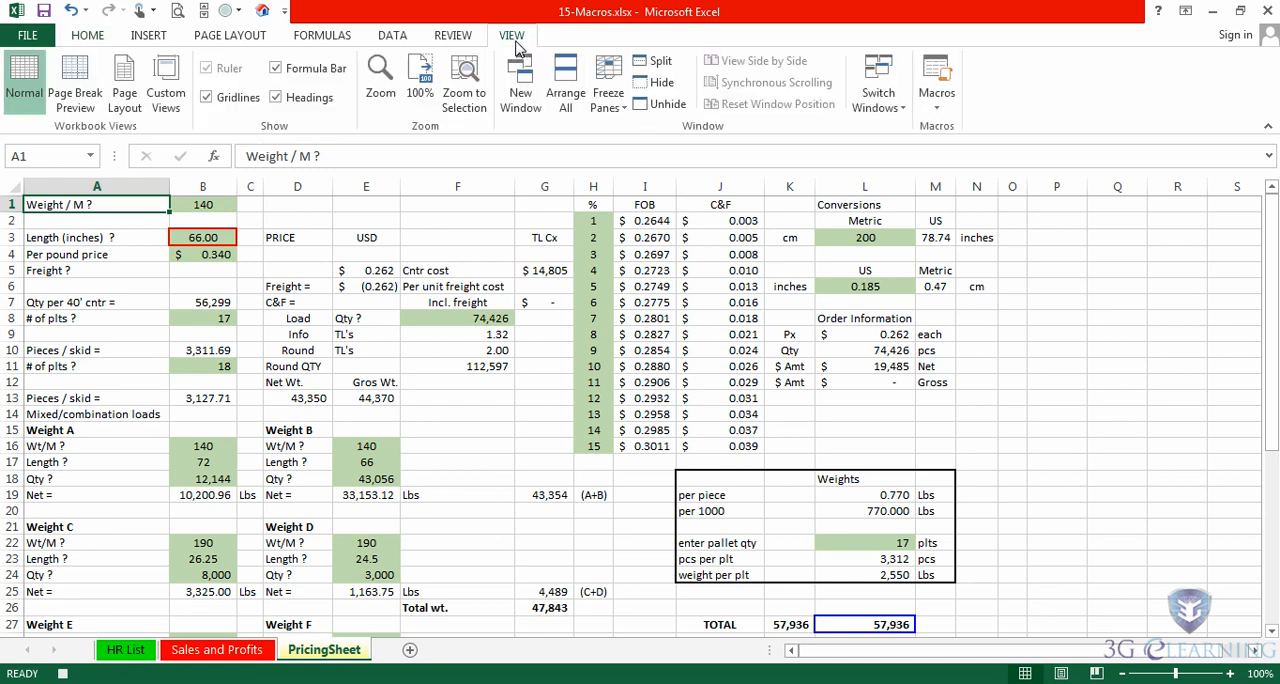
{"action": "left_click", "coordinate": [938, 102]}
{"action": "left_click", "coordinate": [952, 160]}
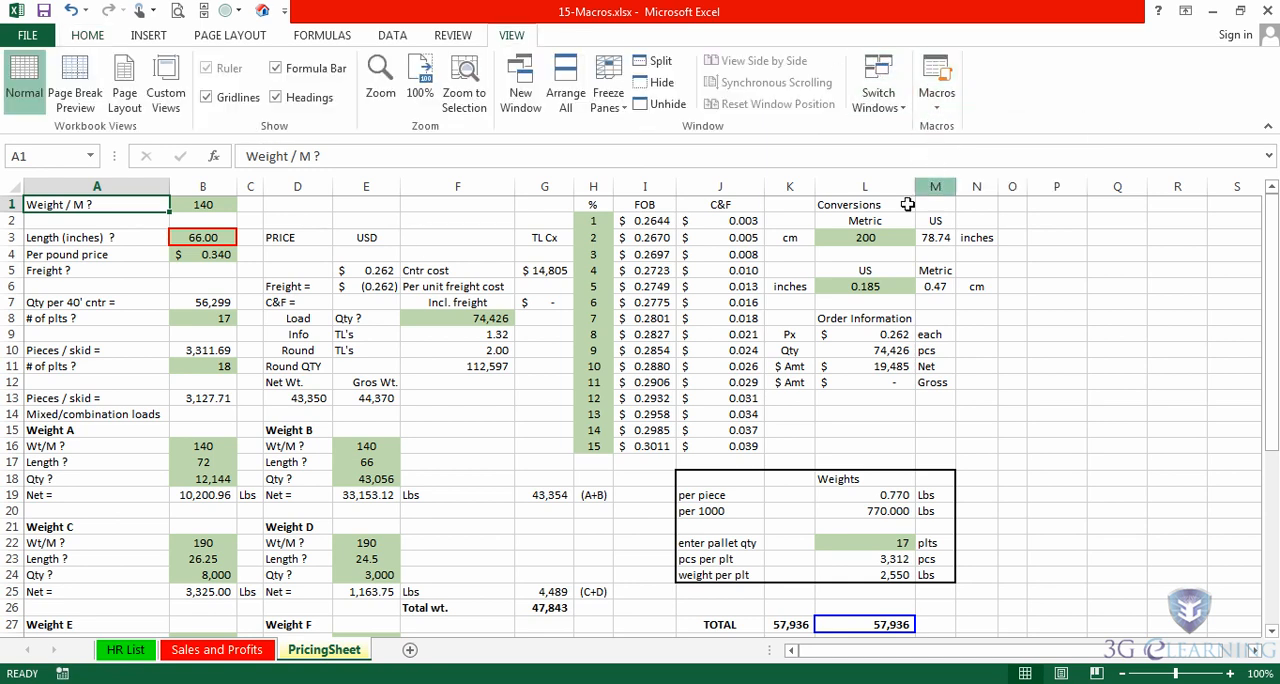
{"action": "left_click", "coordinate": [1054, 288]}
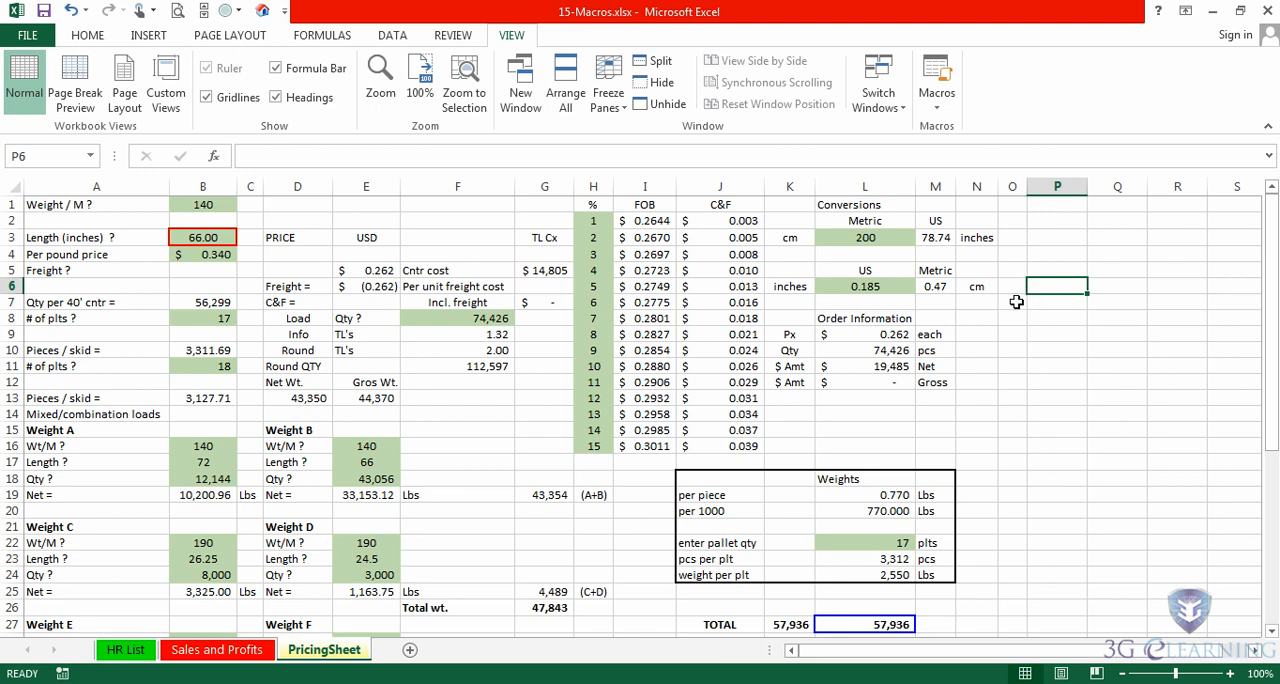
- Run the HighlightValueCells macro on the Sales and Profits sheet and look over the sheet
{"action": "left_click", "coordinate": [258, 649]}
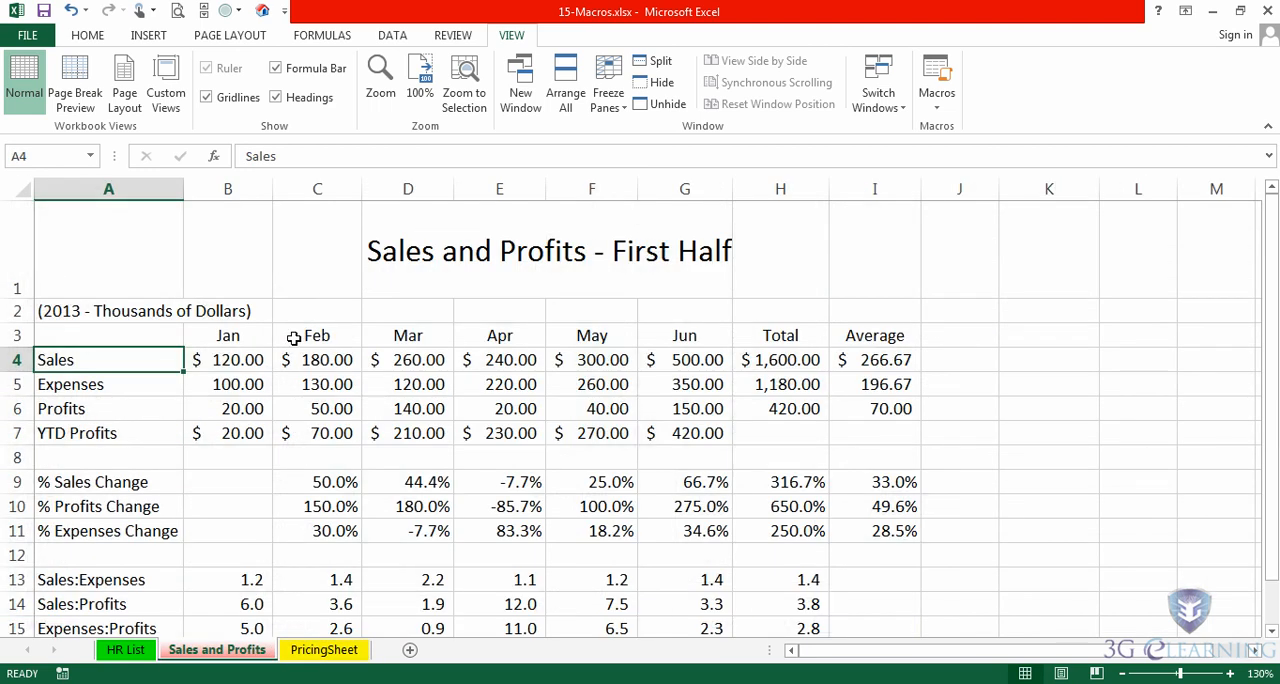
{"action": "key", "text": "ctrl+shift+c"}
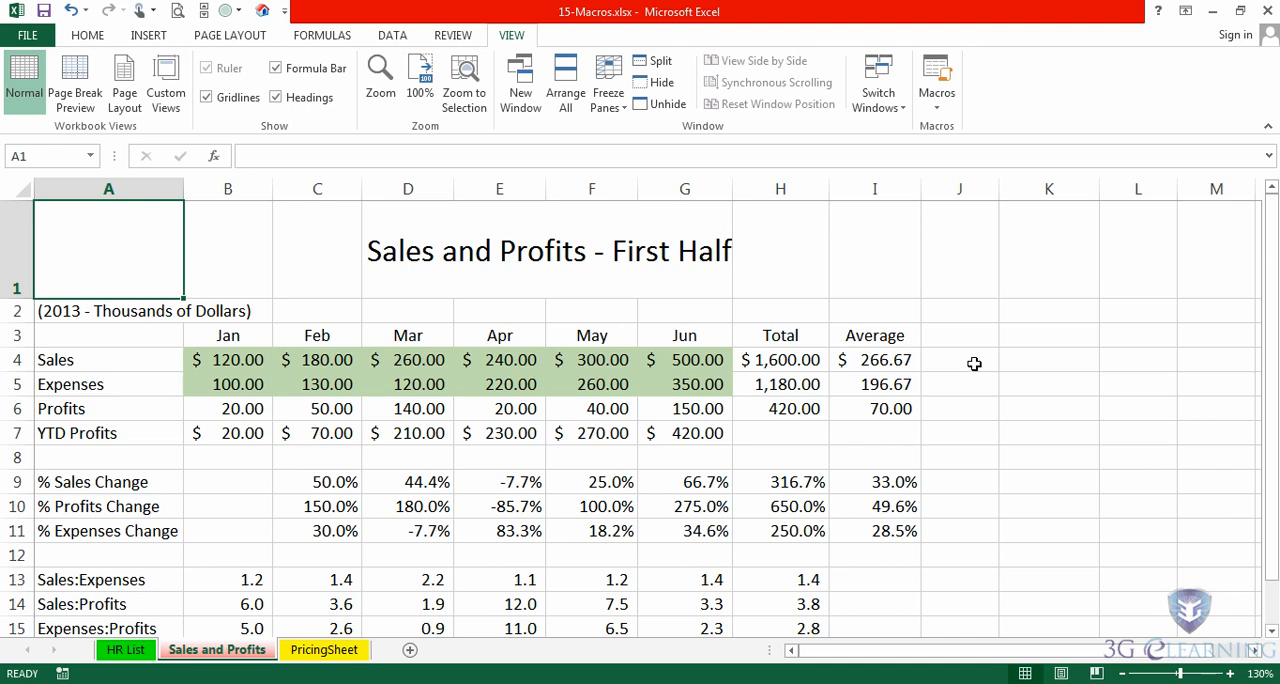
{"action": "scroll", "coordinate": [974, 363], "scroll_direction": "down", "scroll_amount": 2}
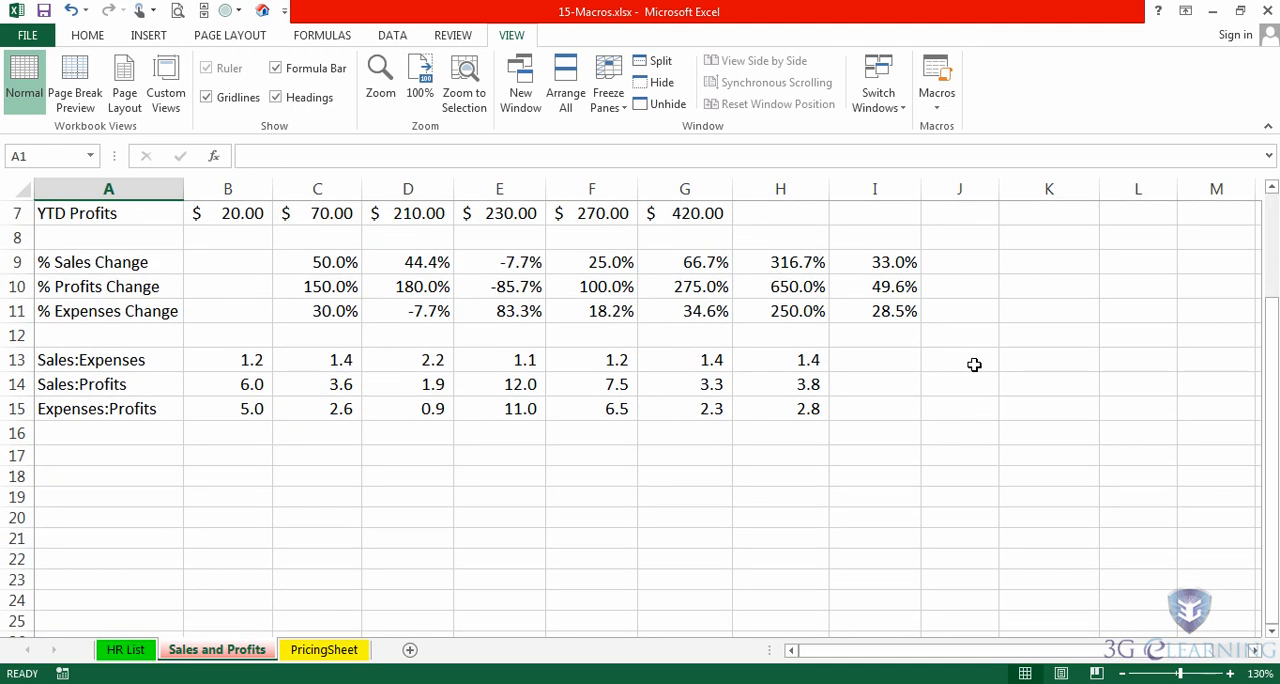
{"action": "scroll", "coordinate": [974, 364], "scroll_direction": "up", "scroll_amount": 2}
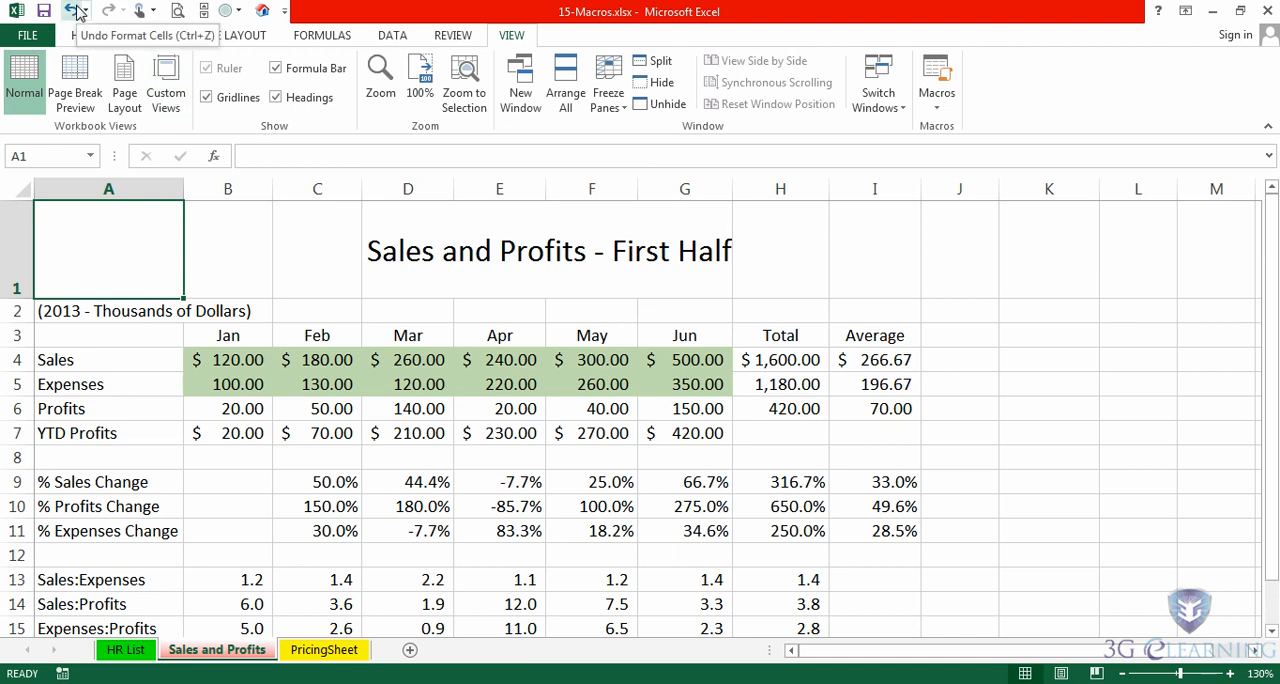
- Undo the last cell formatting on PricingSheet and remove the fill color from B4:G5 on the Sales and Profits sheet
{"action": "left_click", "coordinate": [76, 12]}
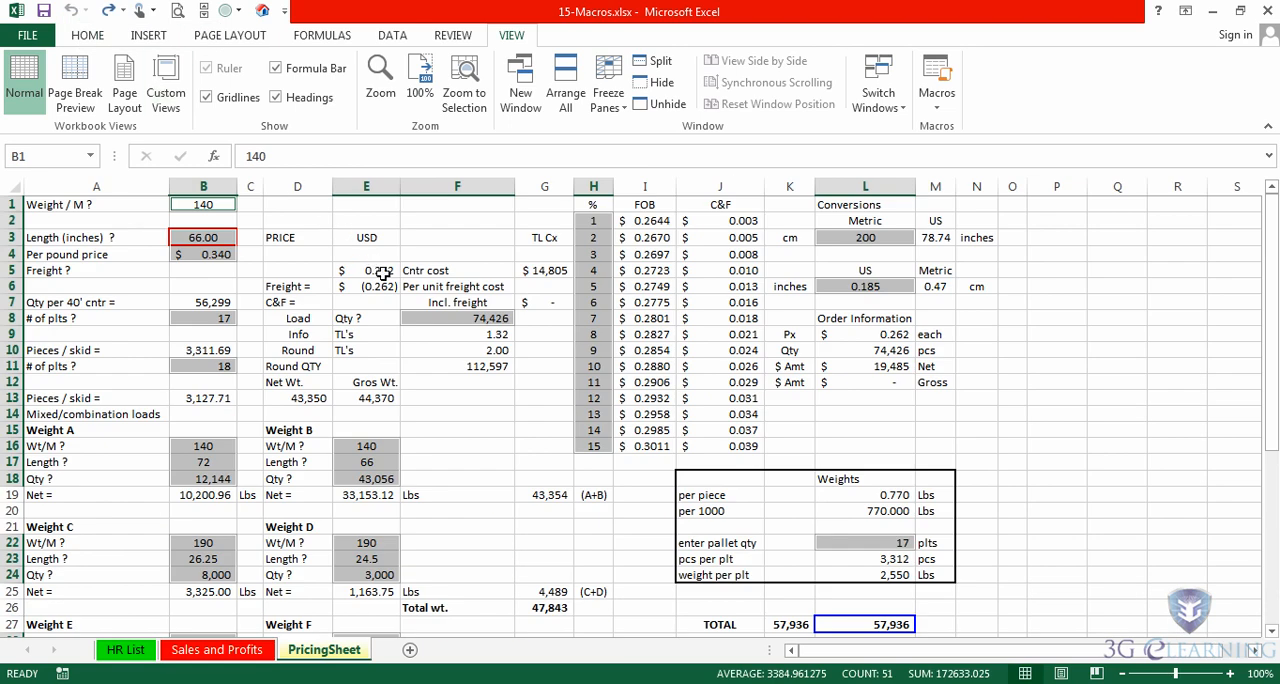
{"action": "left_click", "coordinate": [215, 655]}
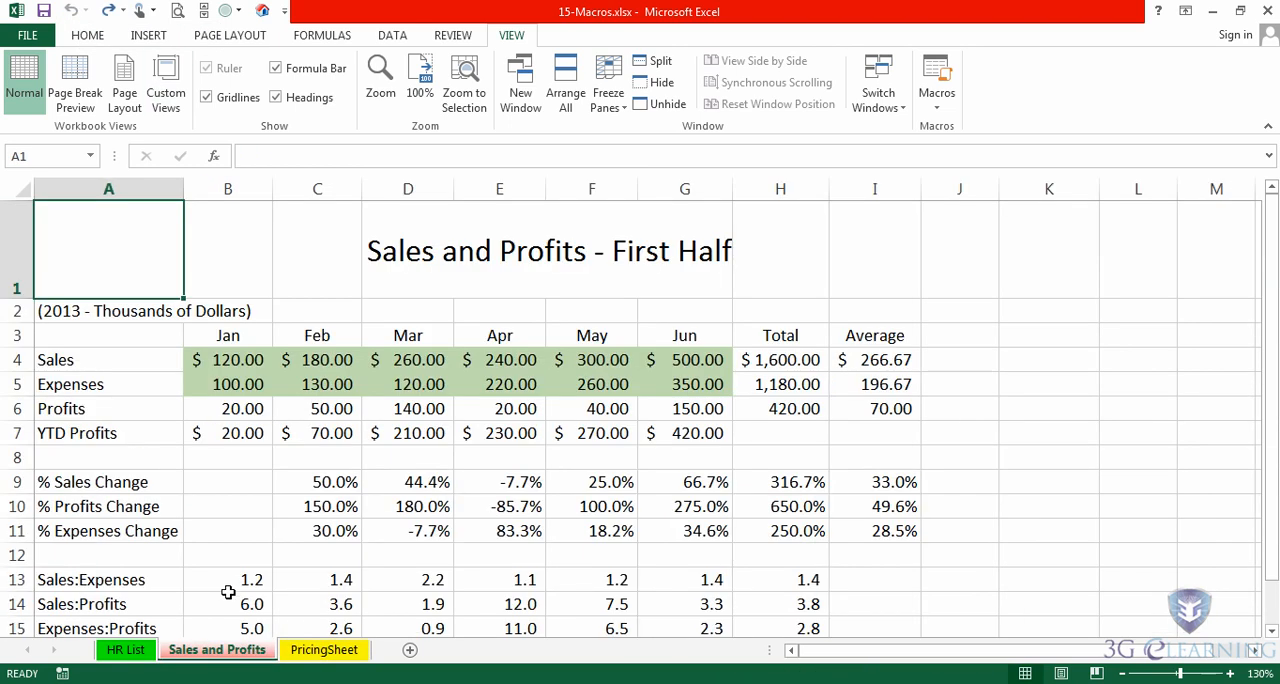
{"action": "left_click", "coordinate": [311, 459]}
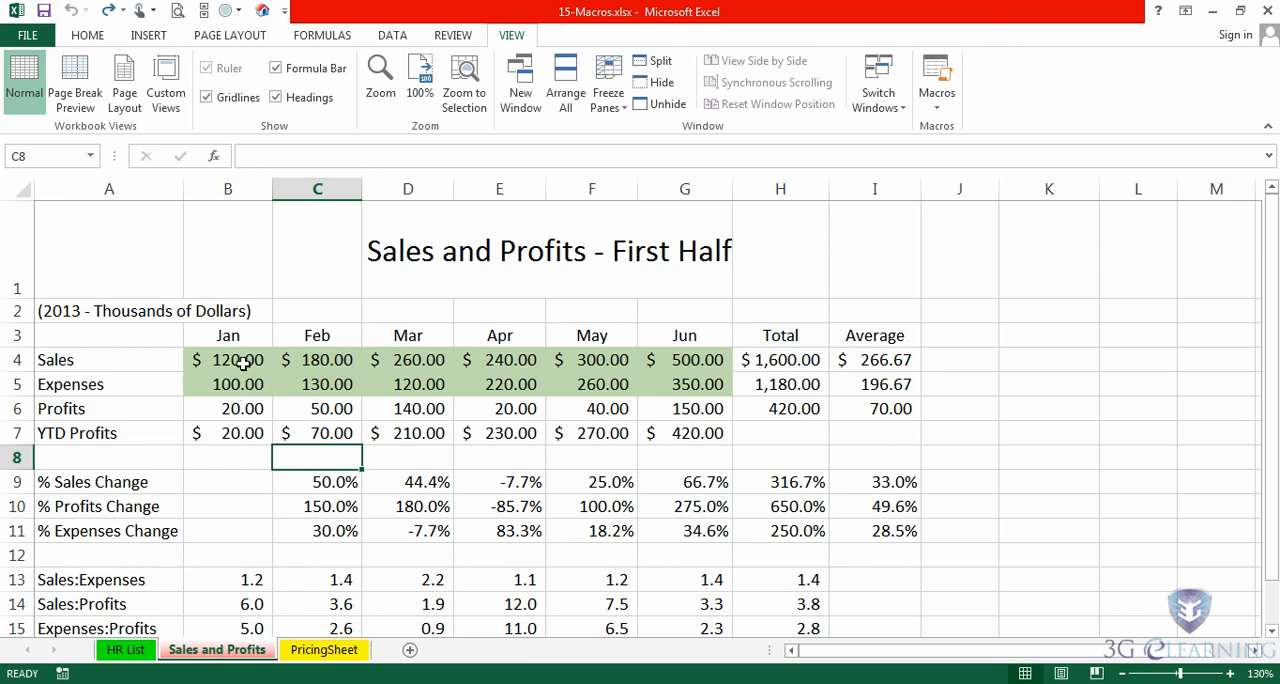
{"action": "left_click_drag", "start_coordinate": [212, 360], "coordinate": [668, 372]}
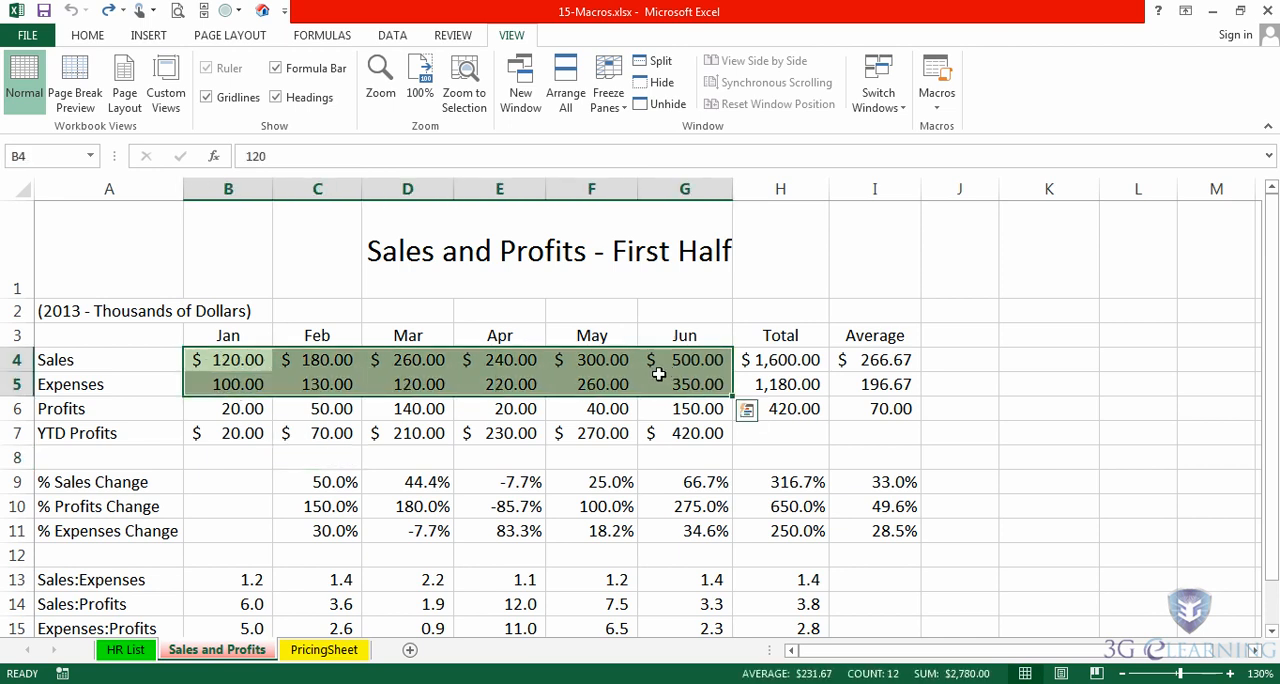
{"action": "left_click", "coordinate": [87, 35]}
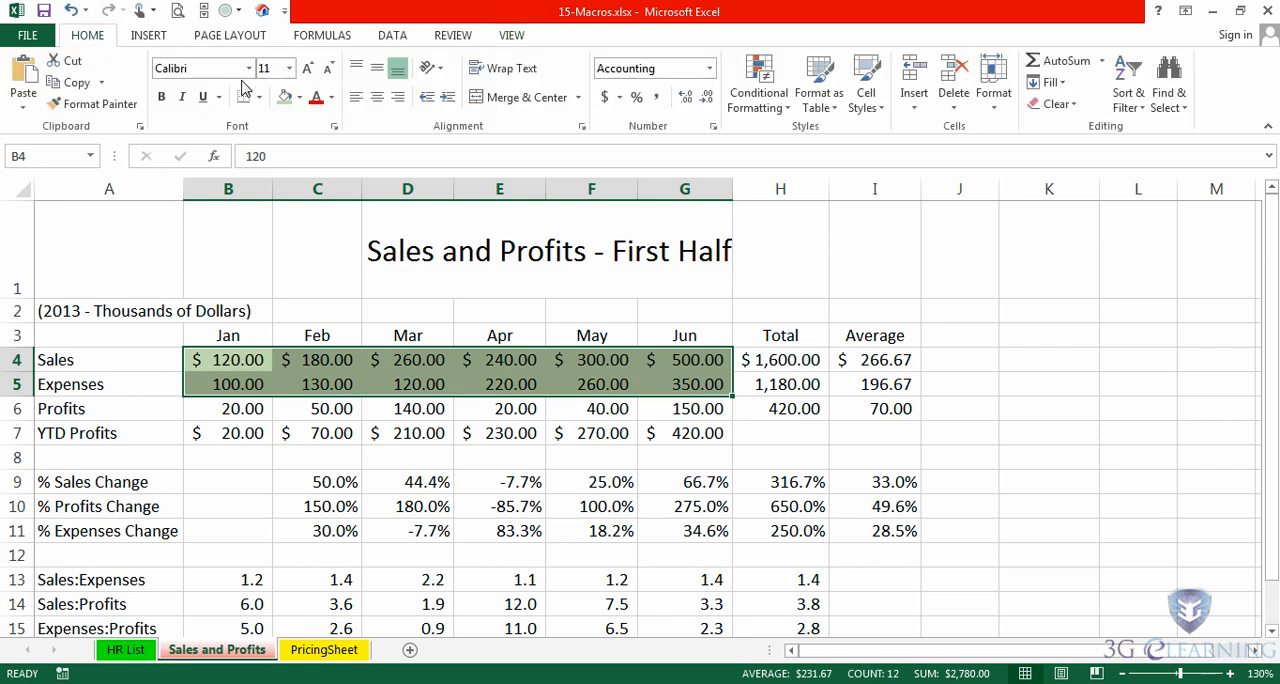
{"action": "left_click", "coordinate": [299, 97]}
{"action": "left_click", "coordinate": [320, 263]}
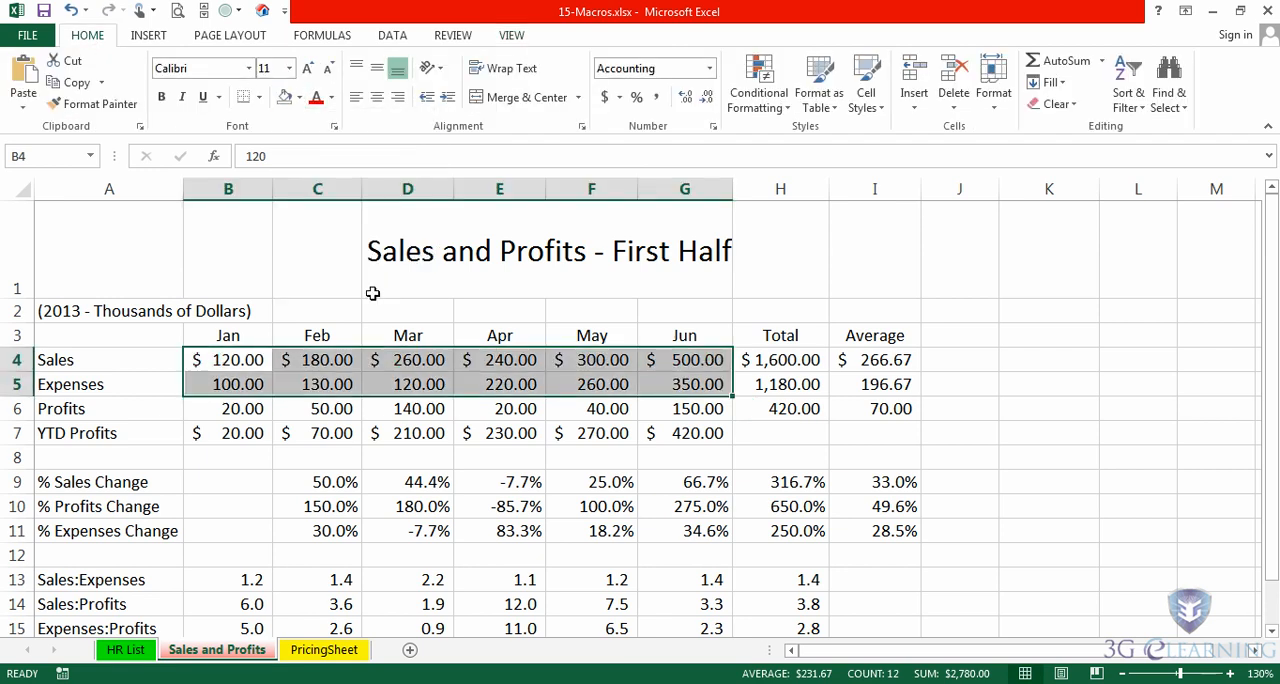
{"action": "left_click", "coordinate": [962, 307]}
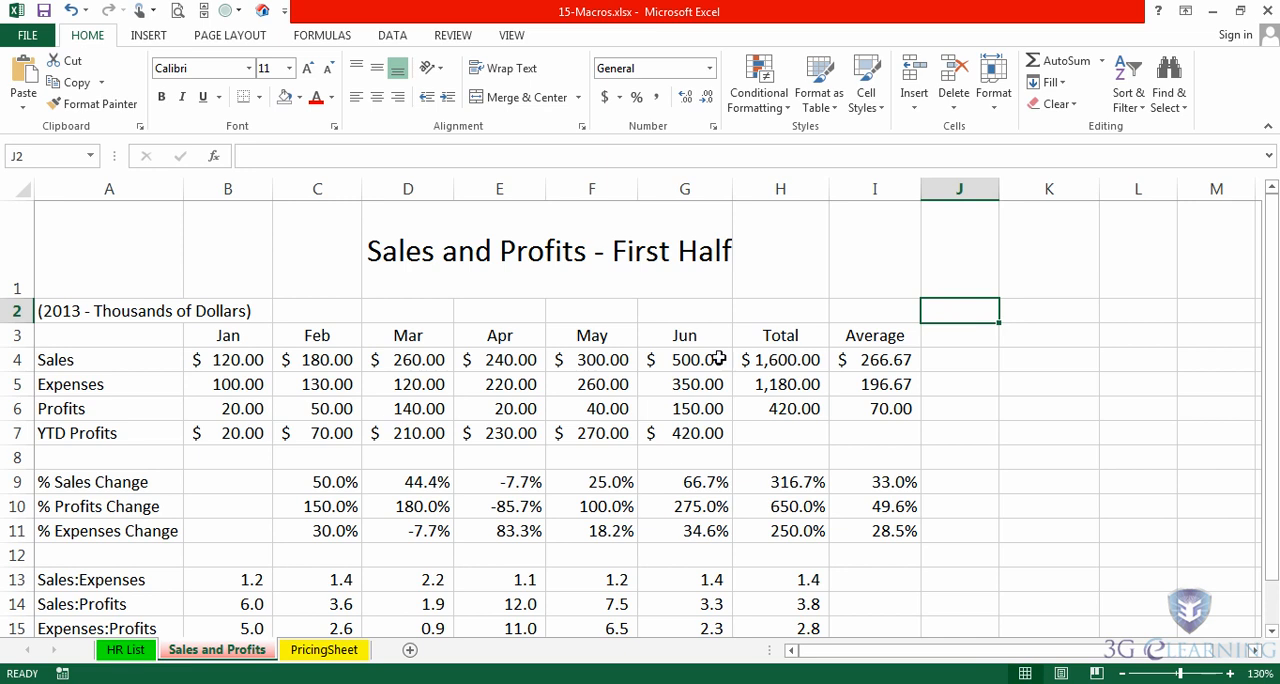
- List the macros stored in PERSONAL.XLSB and run HighlightValueCells on the Sales and Profits sheet
{"action": "left_click", "coordinate": [511, 35]}
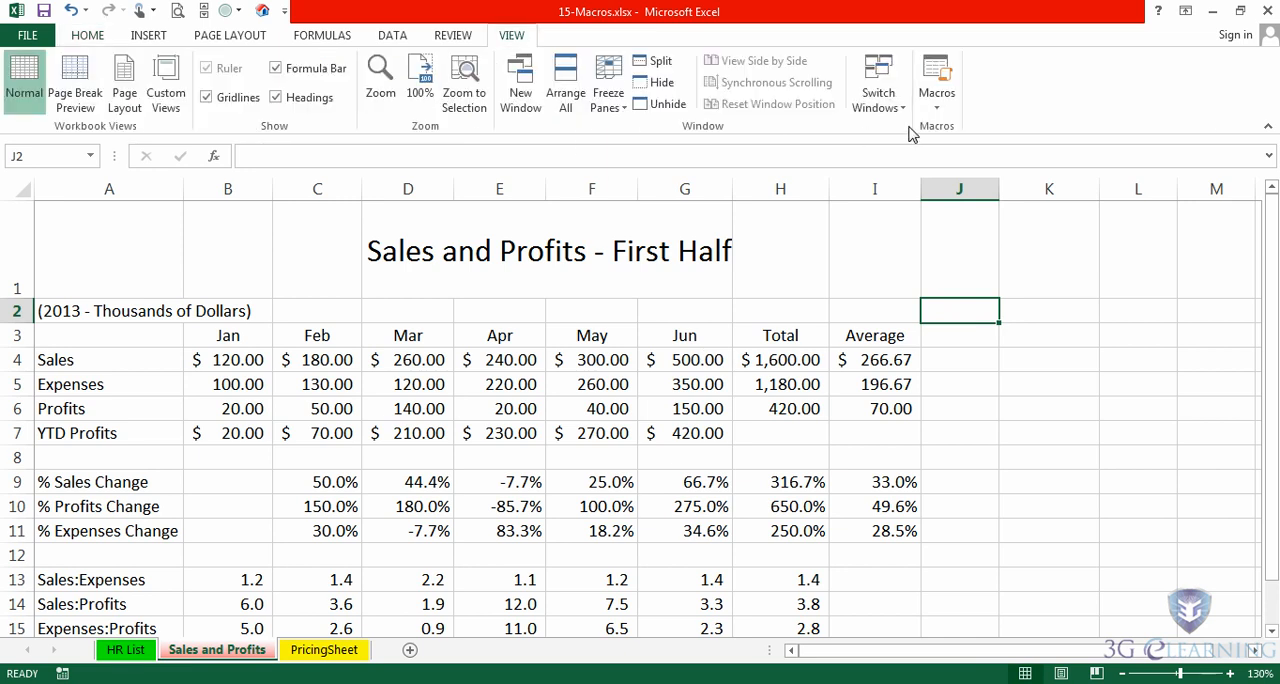
{"action": "left_click", "coordinate": [940, 113]}
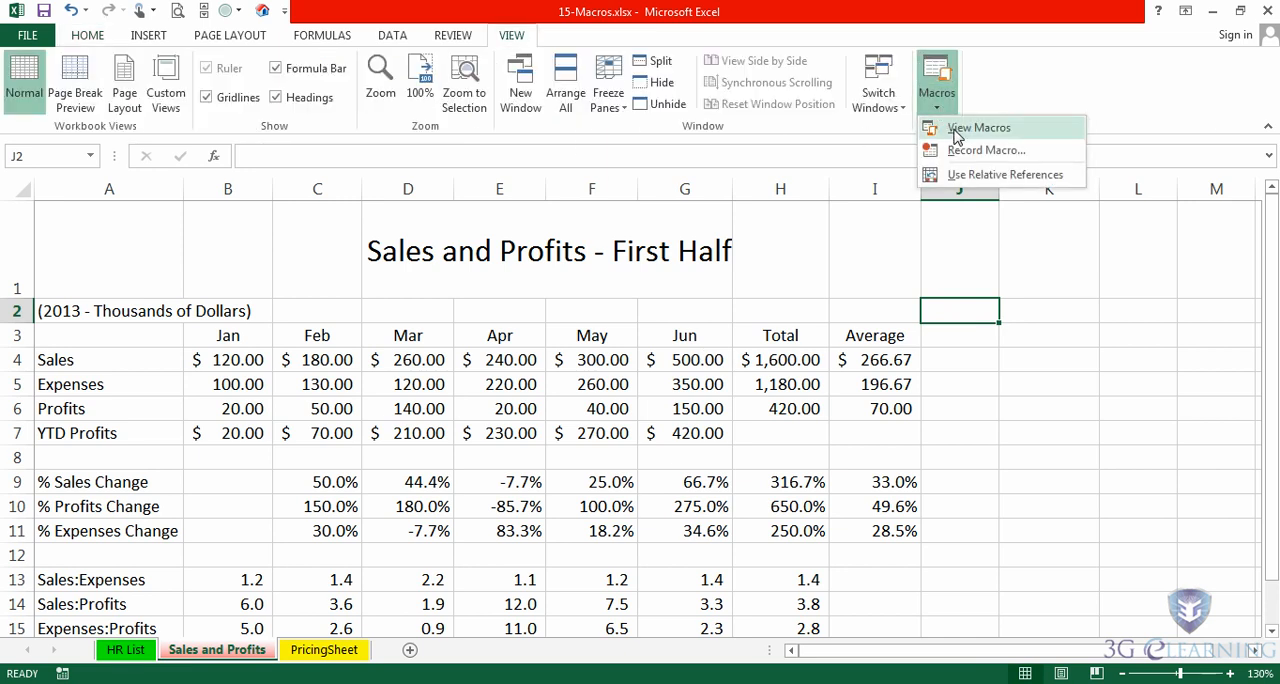
{"action": "left_click", "coordinate": [955, 128]}
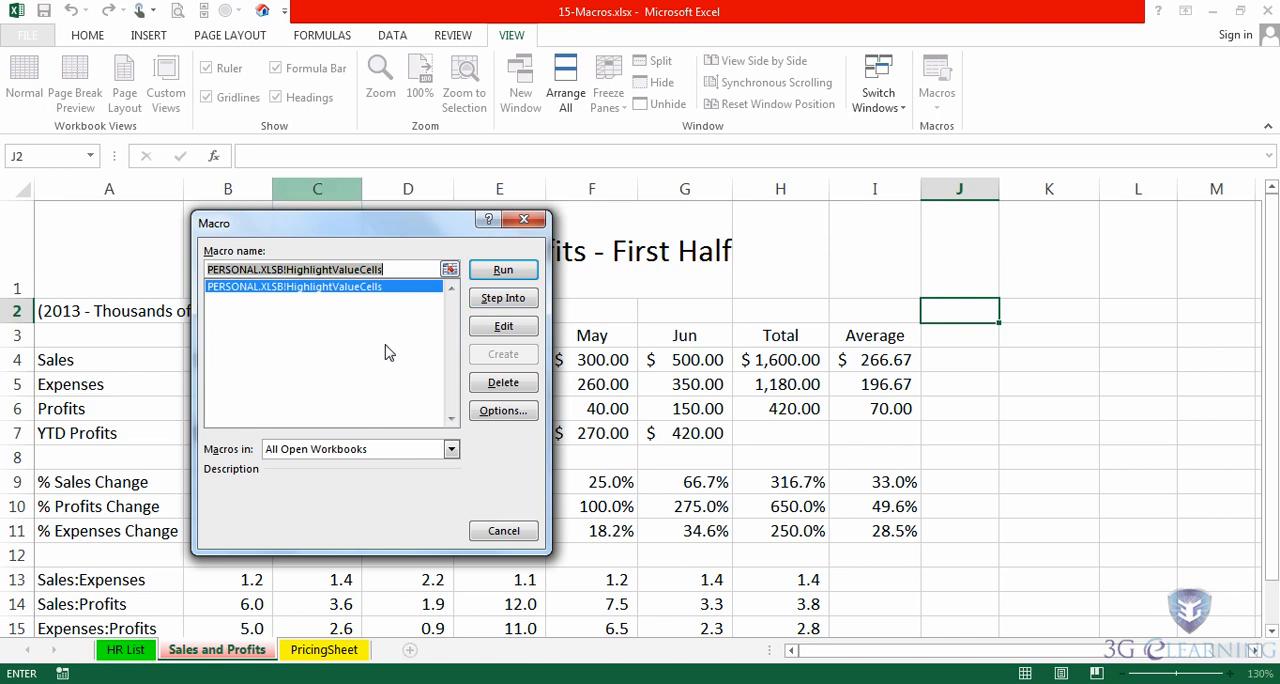
{"action": "left_click", "coordinate": [452, 449]}
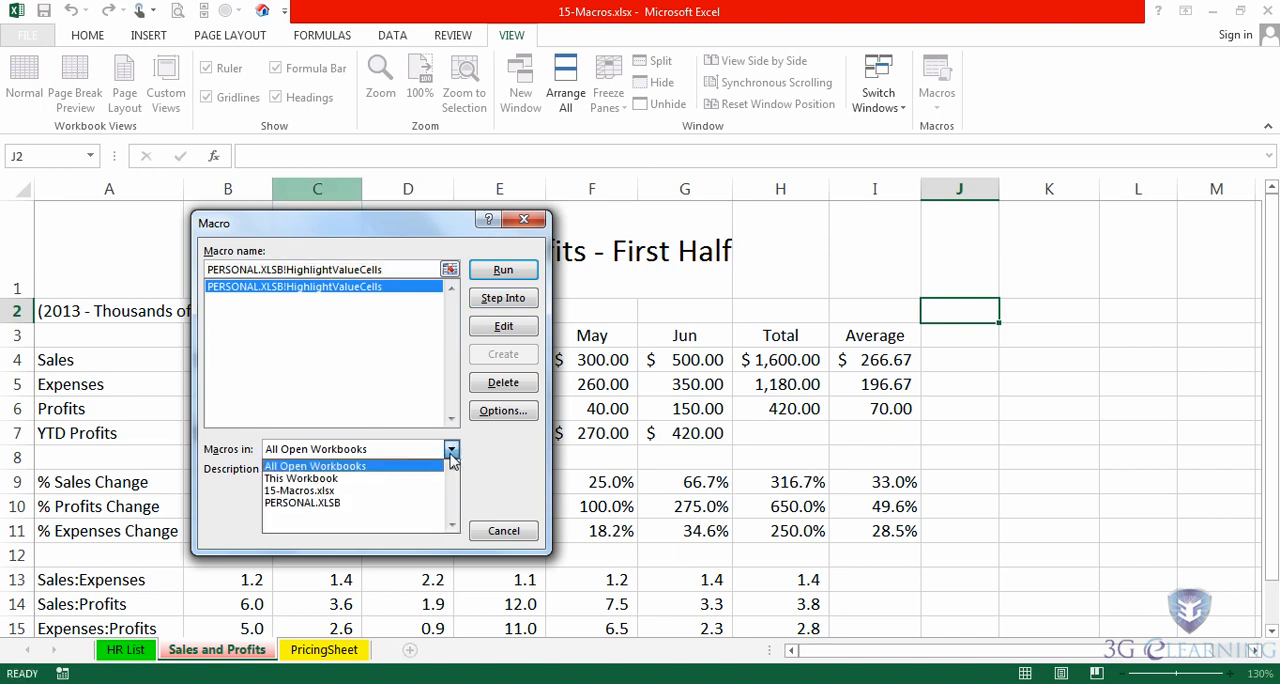
{"action": "left_click", "coordinate": [302, 482]}
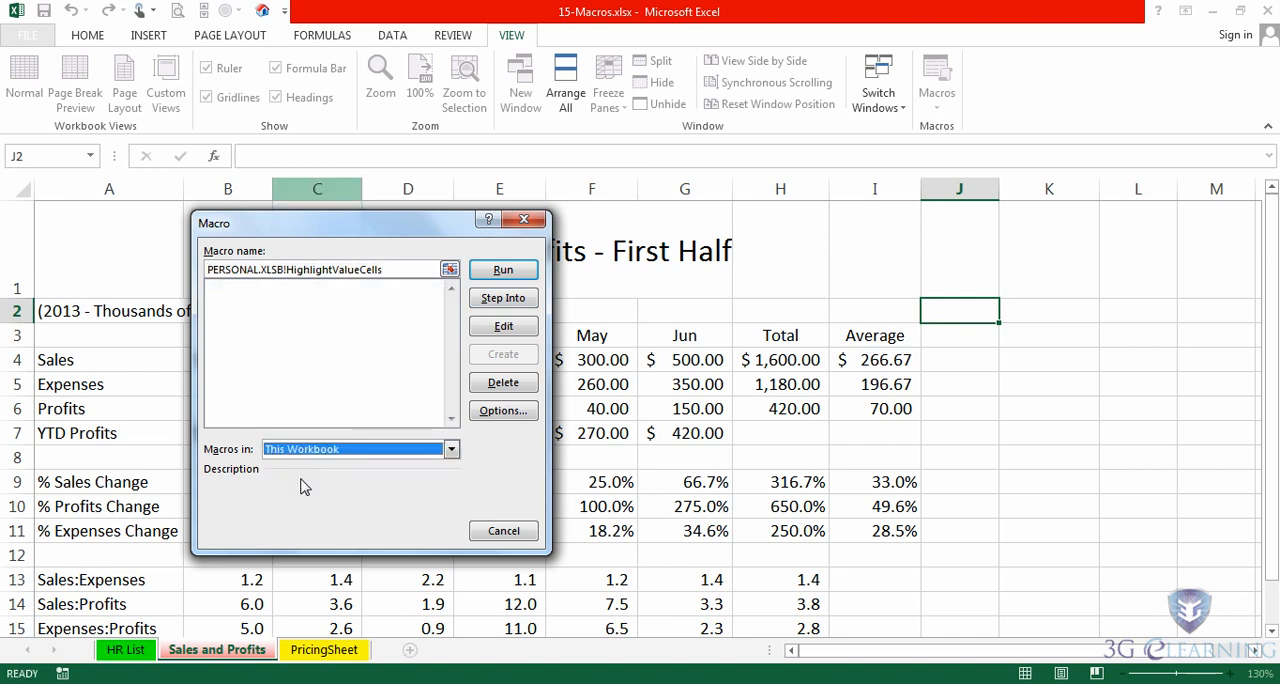
{"action": "left_click", "coordinate": [452, 452]}
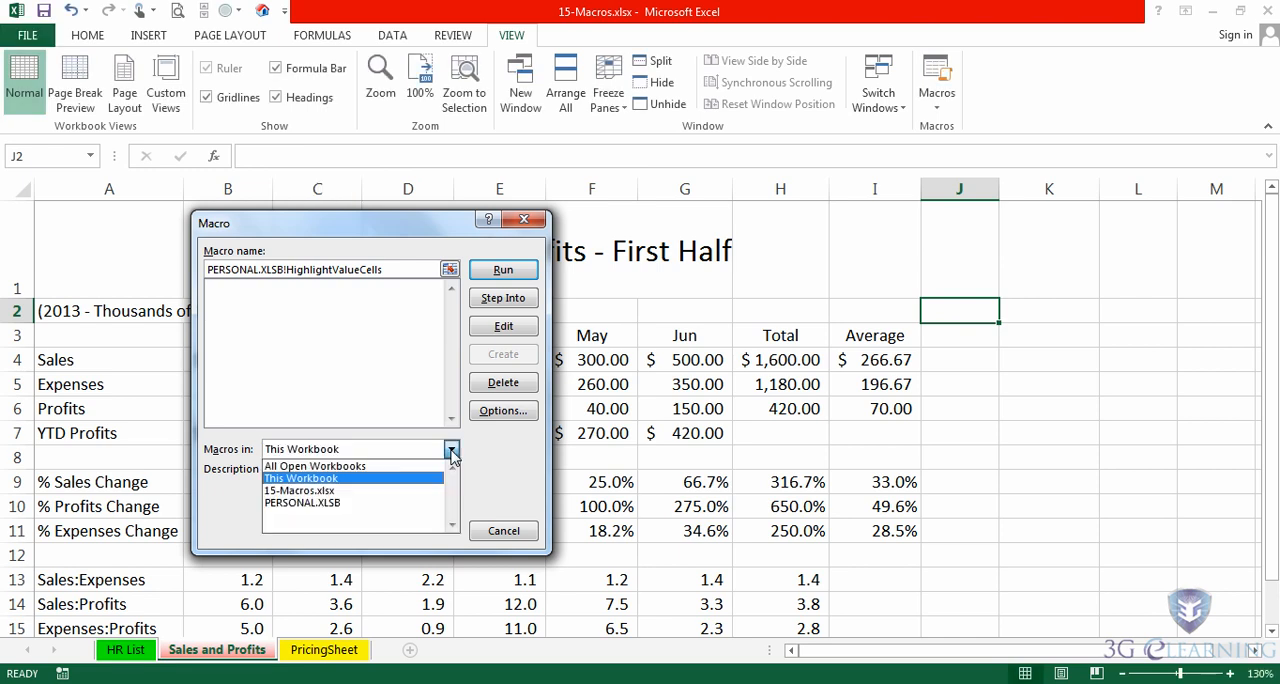
{"action": "left_click", "coordinate": [292, 503]}
{"action": "left_click", "coordinate": [312, 287]}
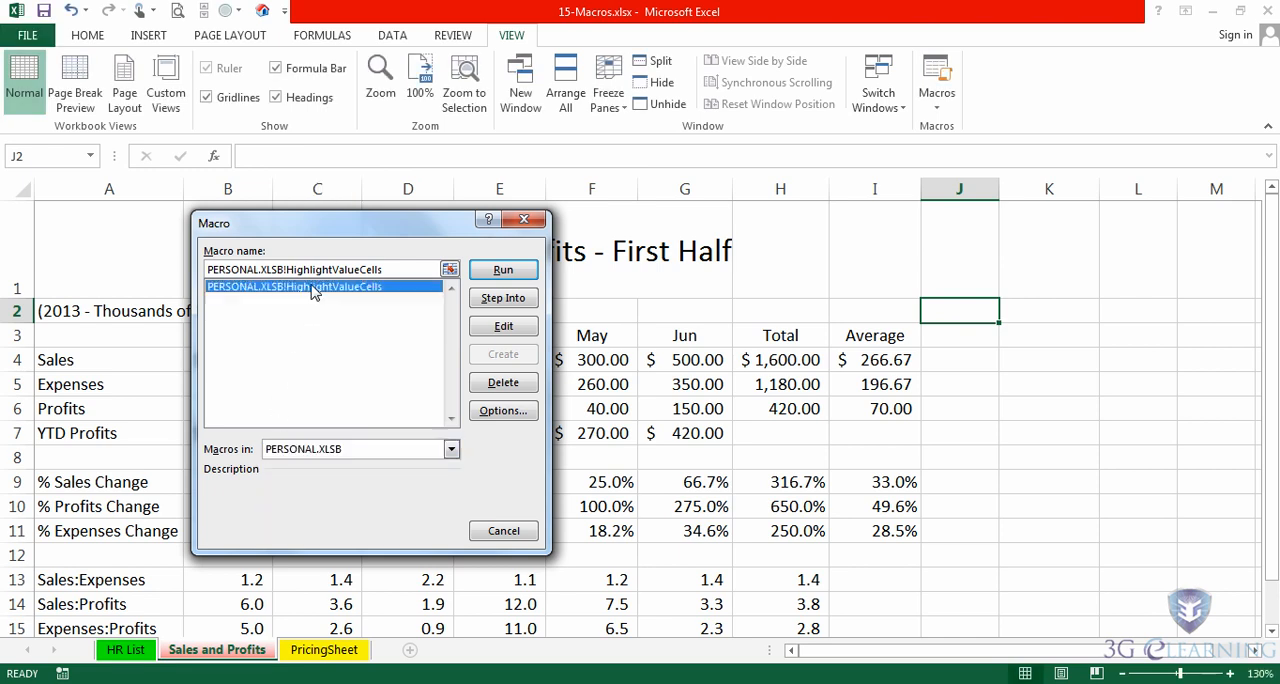
{"action": "left_click", "coordinate": [492, 274]}
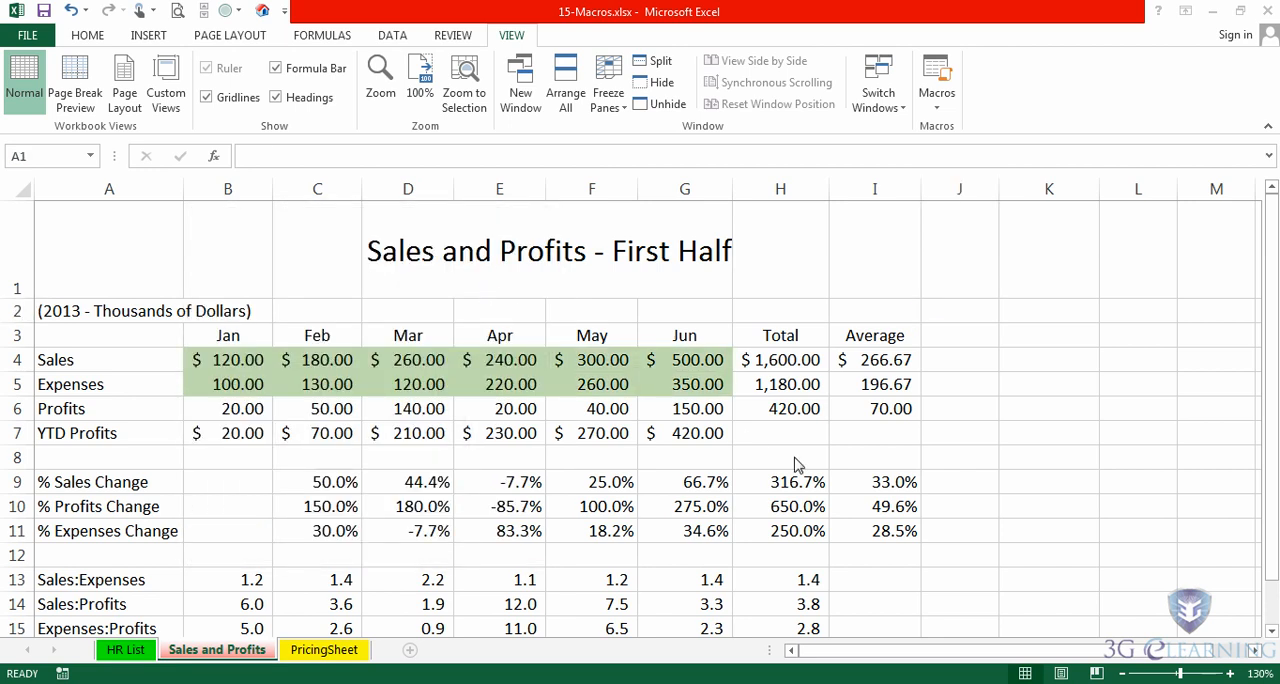
- Remove the fill color from cells B4:G5 on the Sales and Profits sheet
{"action": "left_click_drag", "start_coordinate": [258, 362], "coordinate": [664, 372]}
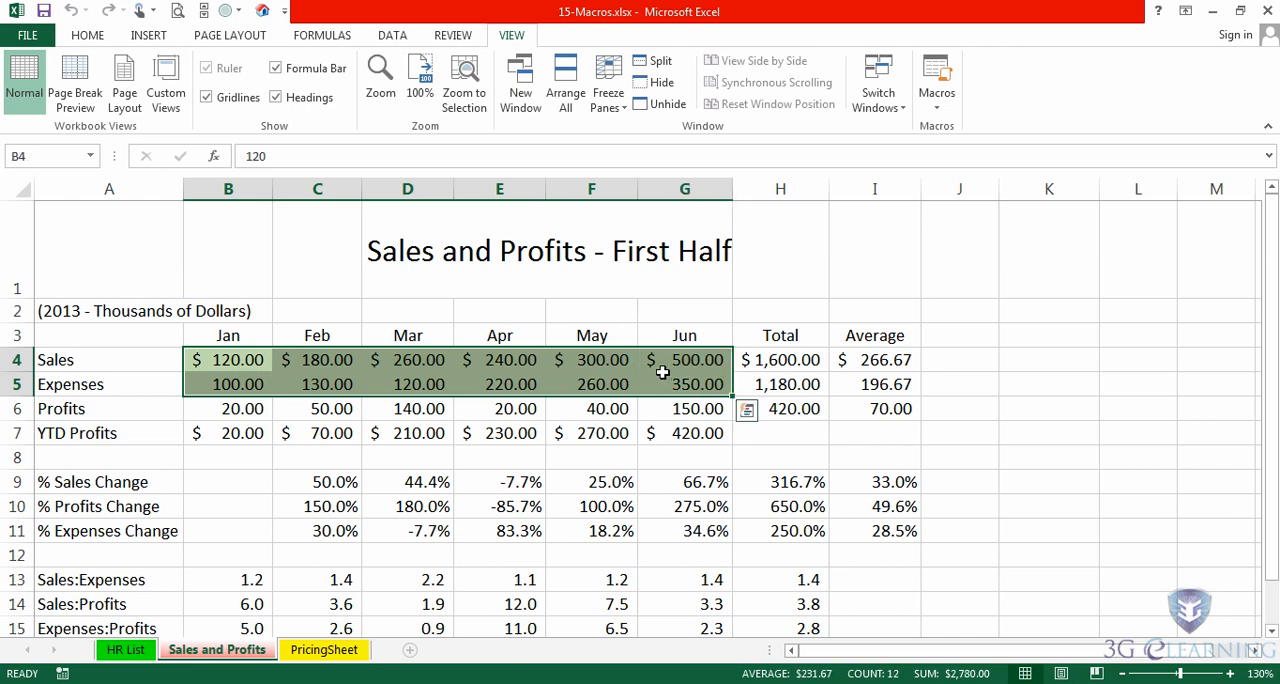
{"action": "left_click", "coordinate": [88, 35]}
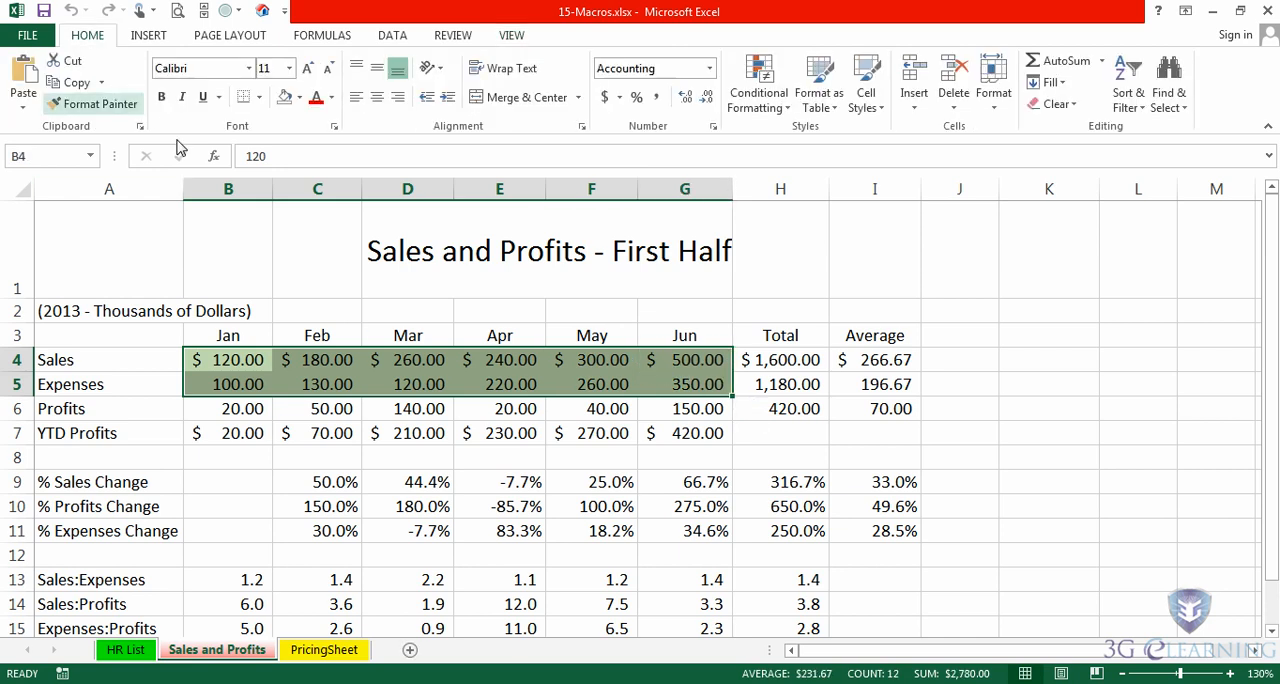
{"action": "left_click", "coordinate": [285, 97]}
{"action": "left_click", "coordinate": [774, 338]}
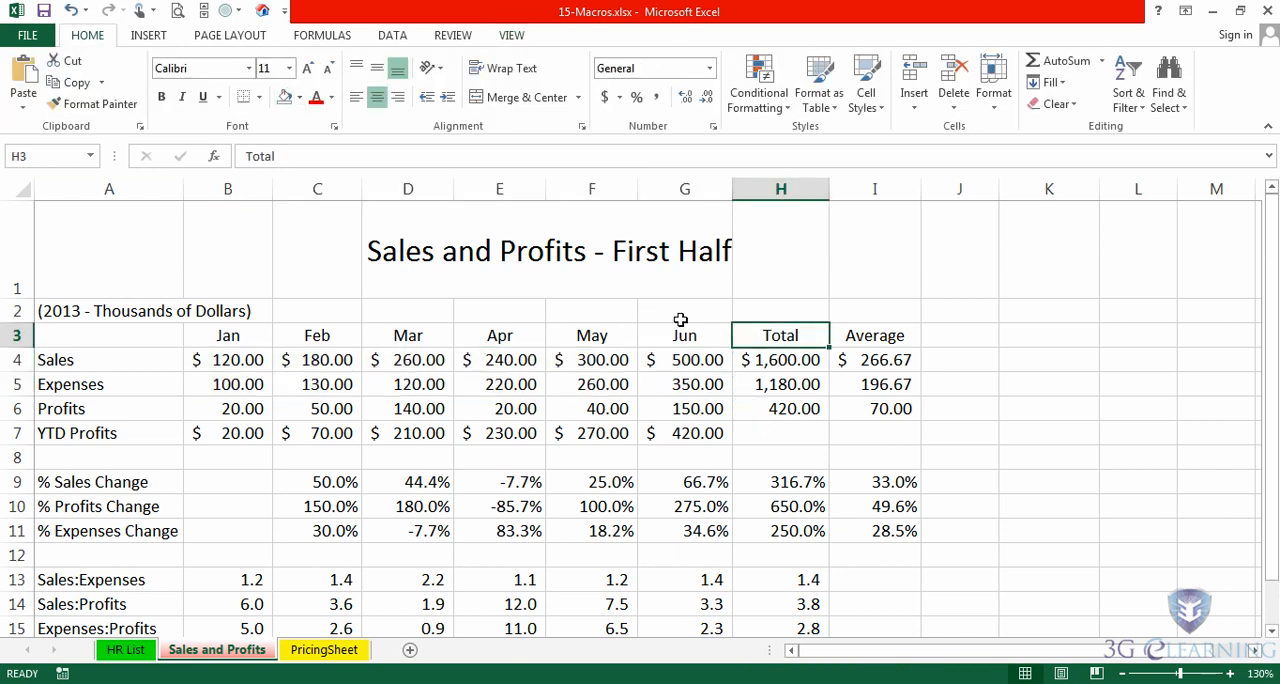
- Check the shortcut key assigned to HighlightValueCells in its macro options, and close the macro list without changing it
{"action": "left_click", "coordinate": [513, 37]}
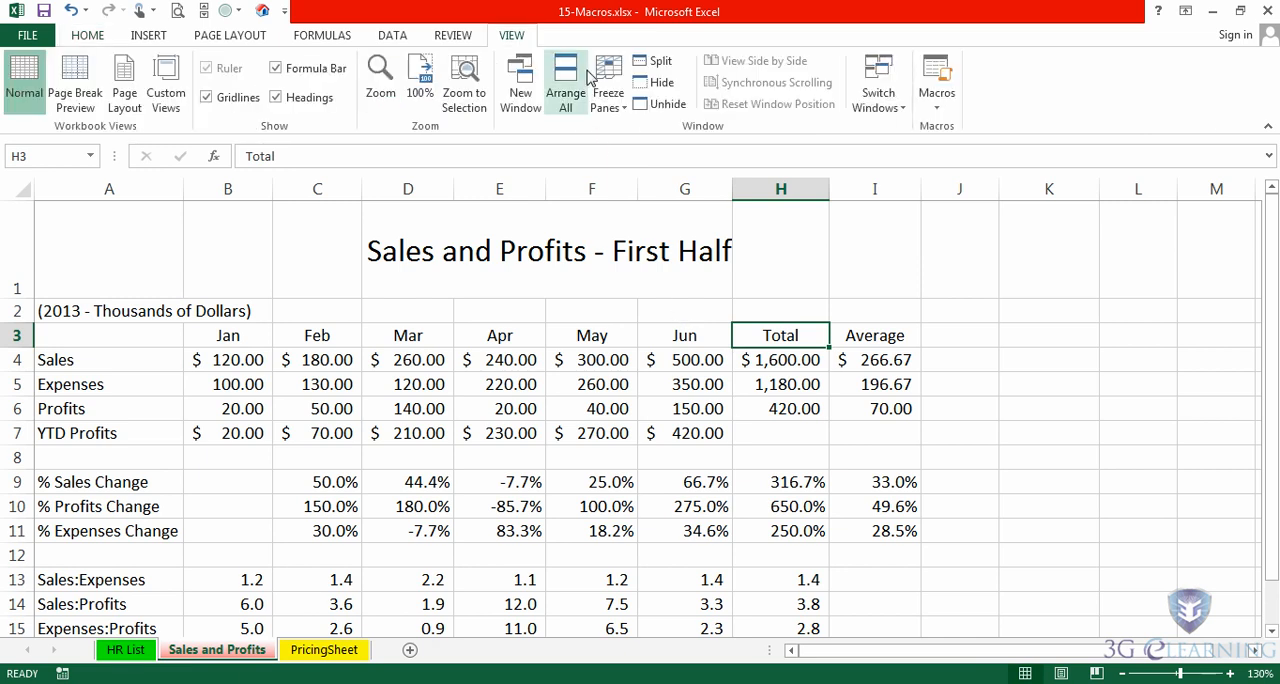
{"action": "left_click", "coordinate": [938, 110]}
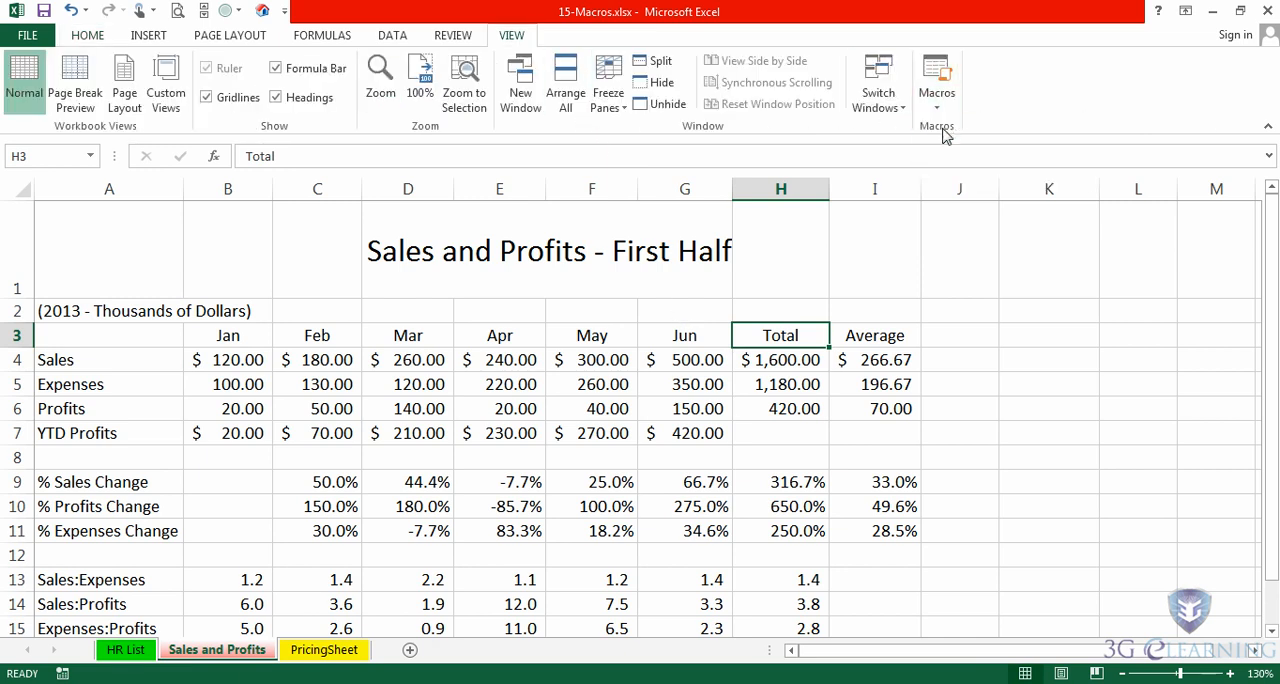
{"action": "left_click", "coordinate": [935, 126]}
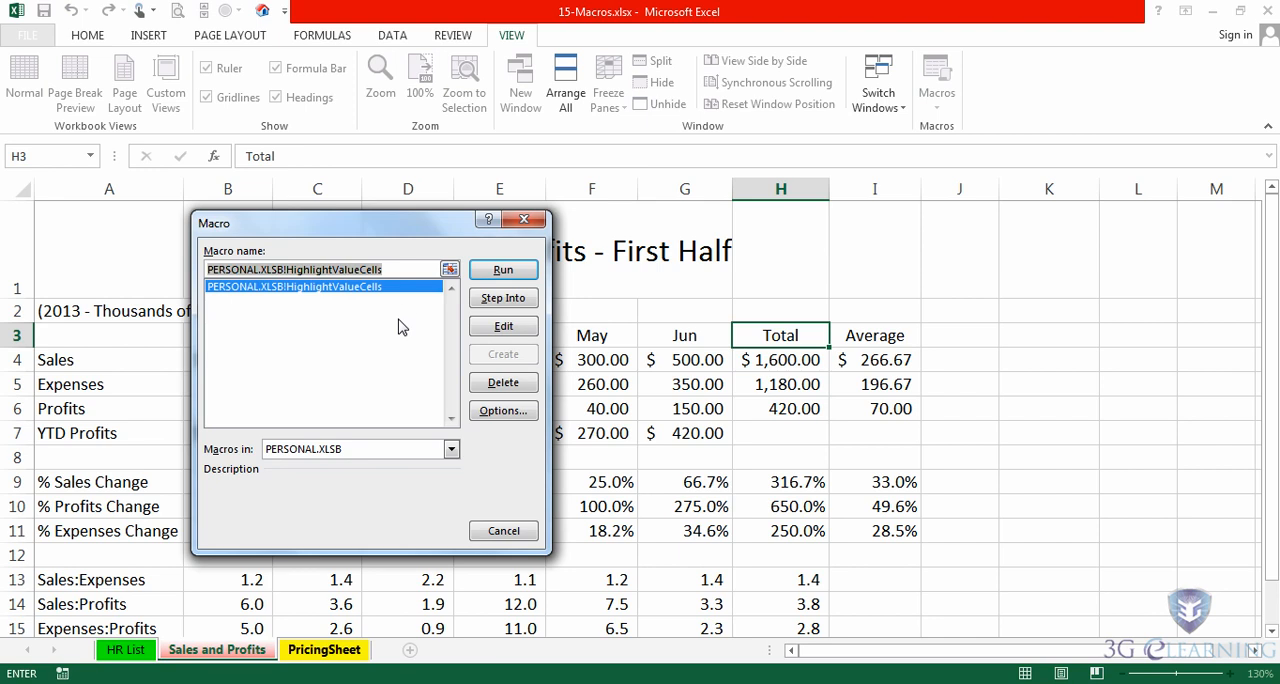
{"action": "left_click", "coordinate": [502, 409]}
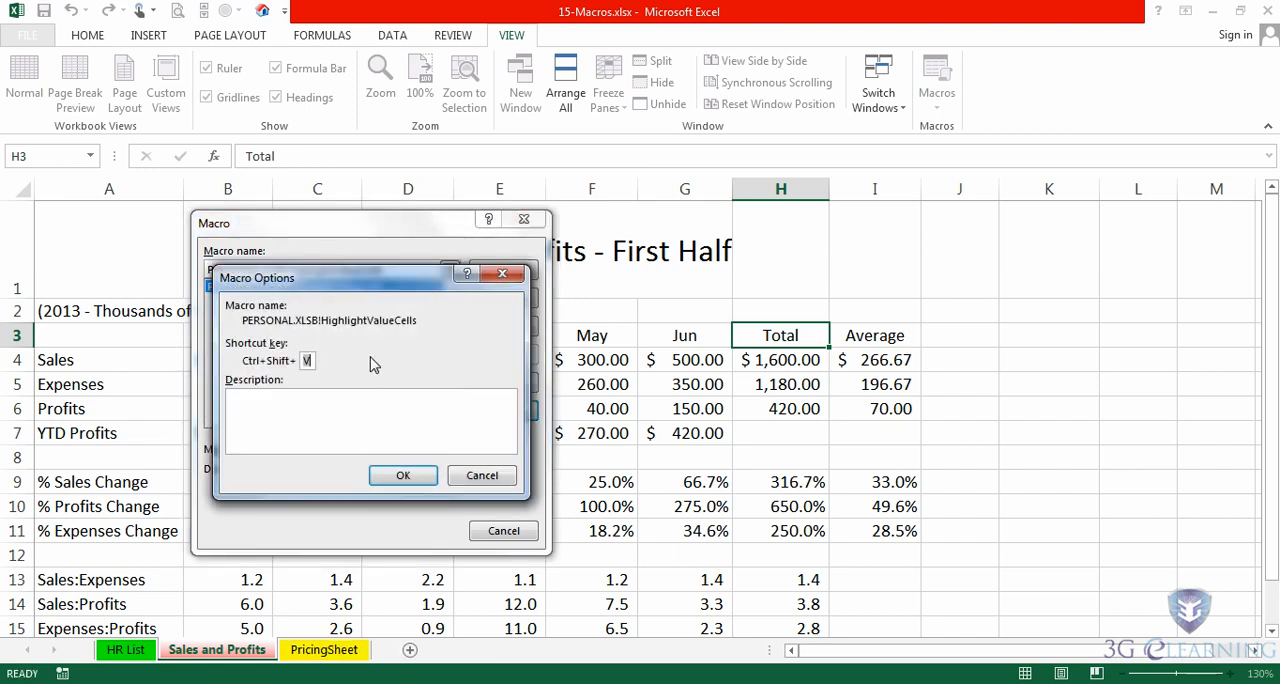
{"action": "double_click", "coordinate": [309, 360]}
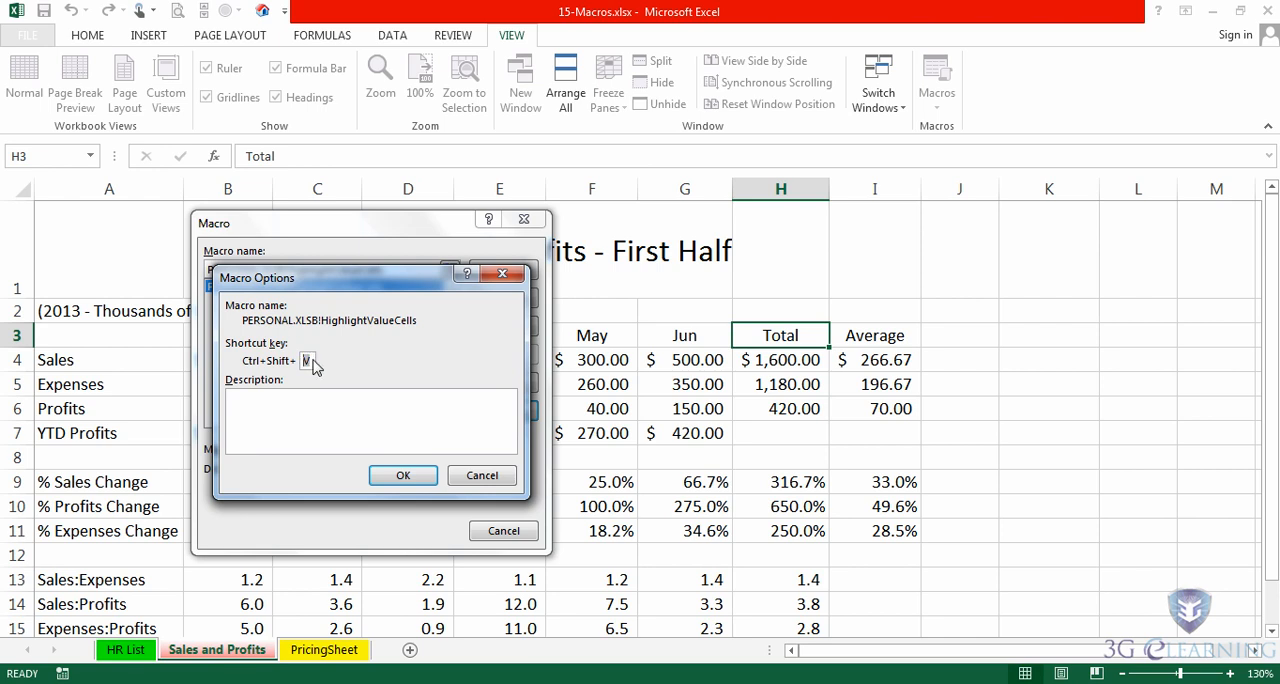
{"action": "left_click", "coordinate": [482, 475]}
{"action": "left_click", "coordinate": [524, 220]}
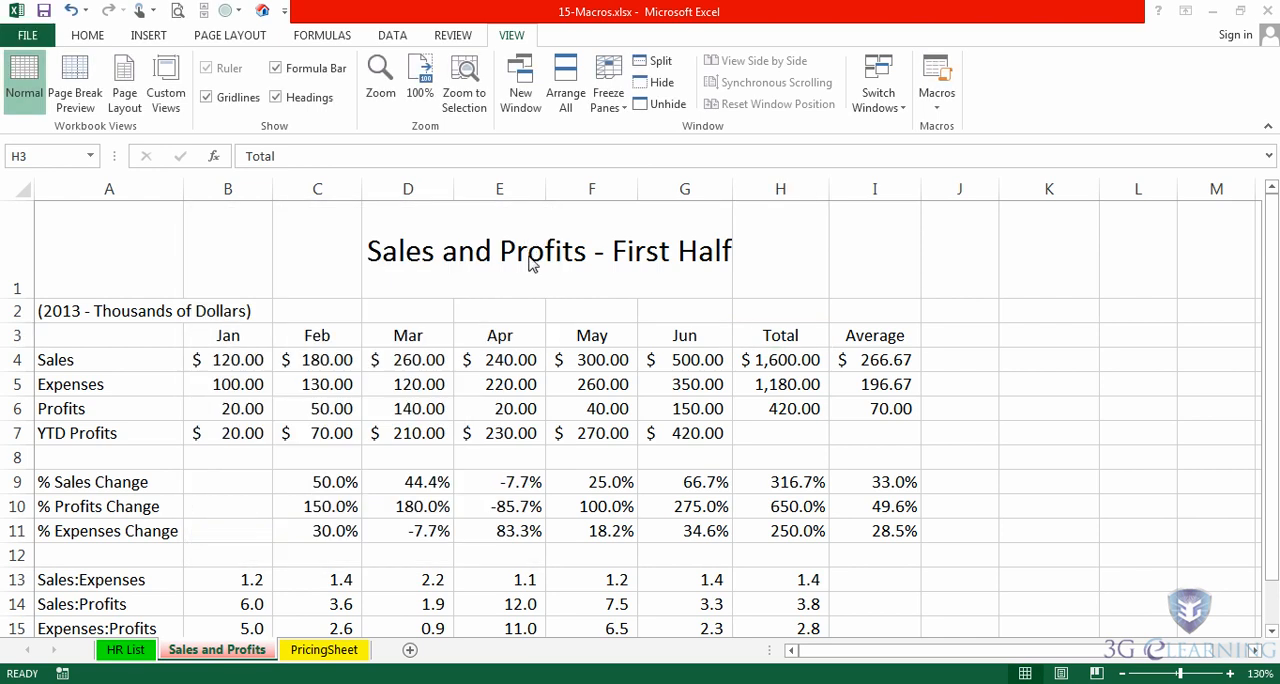
- Add the PERSONAL.XLSB HighlightValueCells macro to the Quick Access Toolbar for all documents
{"action": "left_click", "coordinate": [962, 230]}
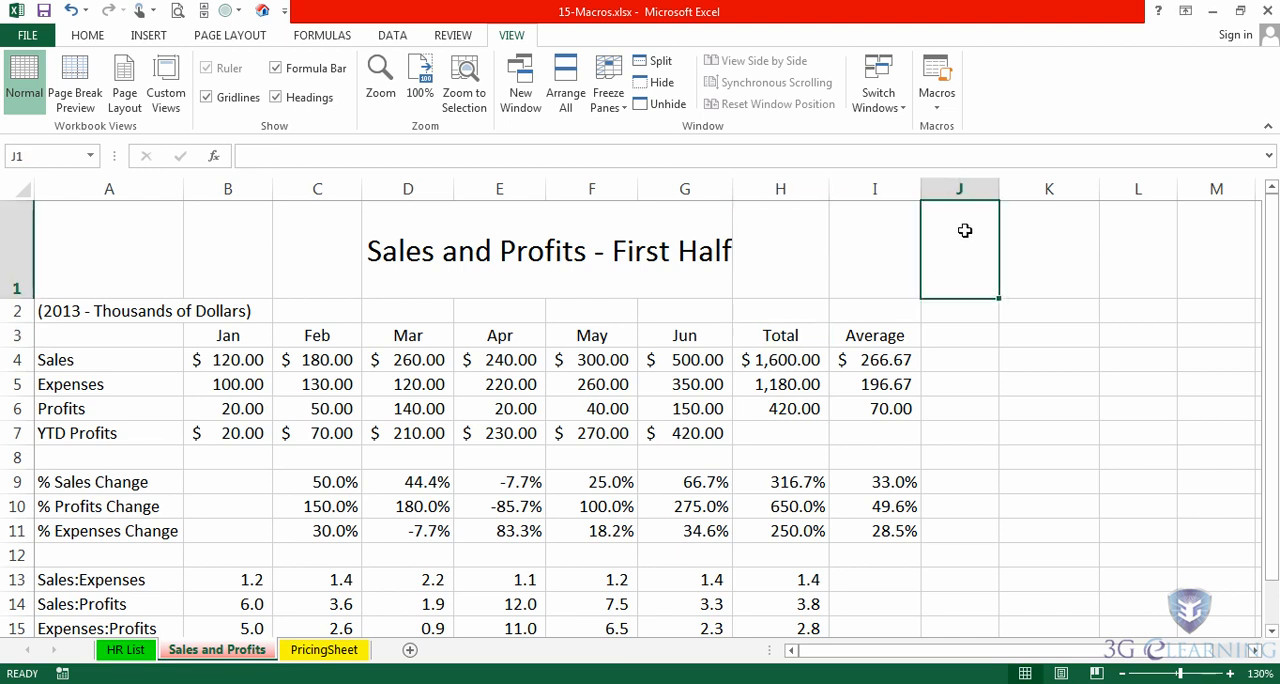
{"action": "right_click", "coordinate": [113, 14]}
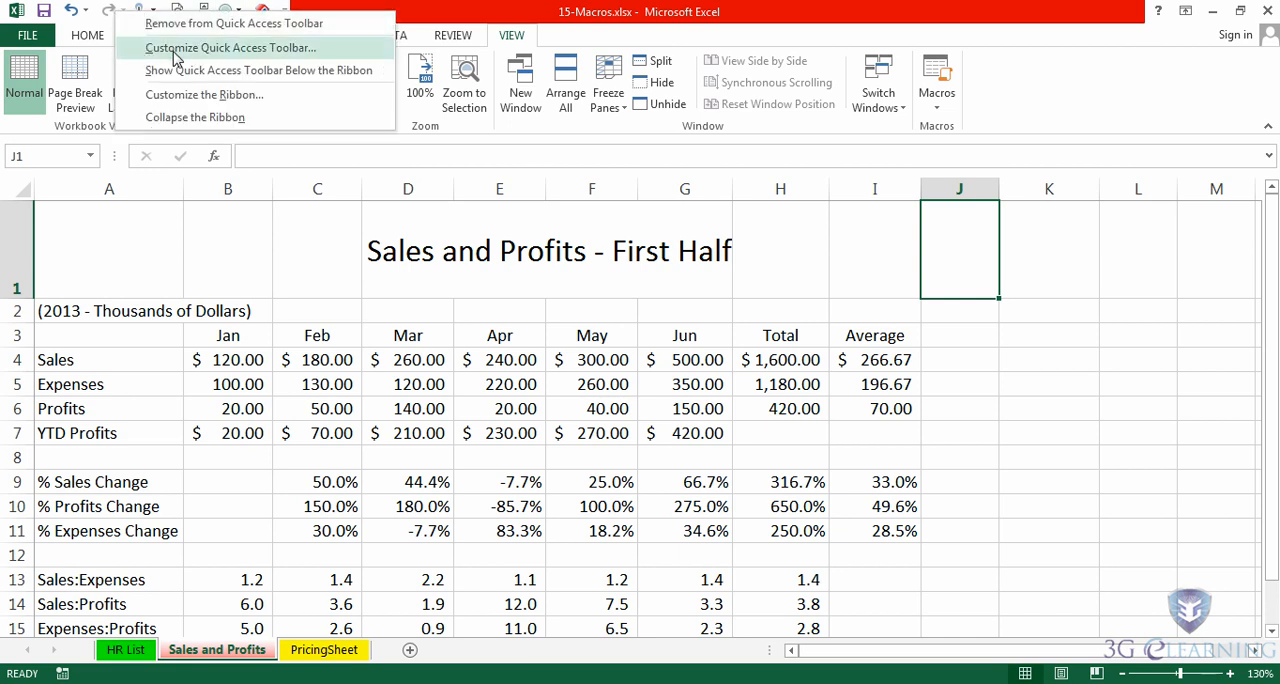
{"action": "left_click", "coordinate": [219, 50]}
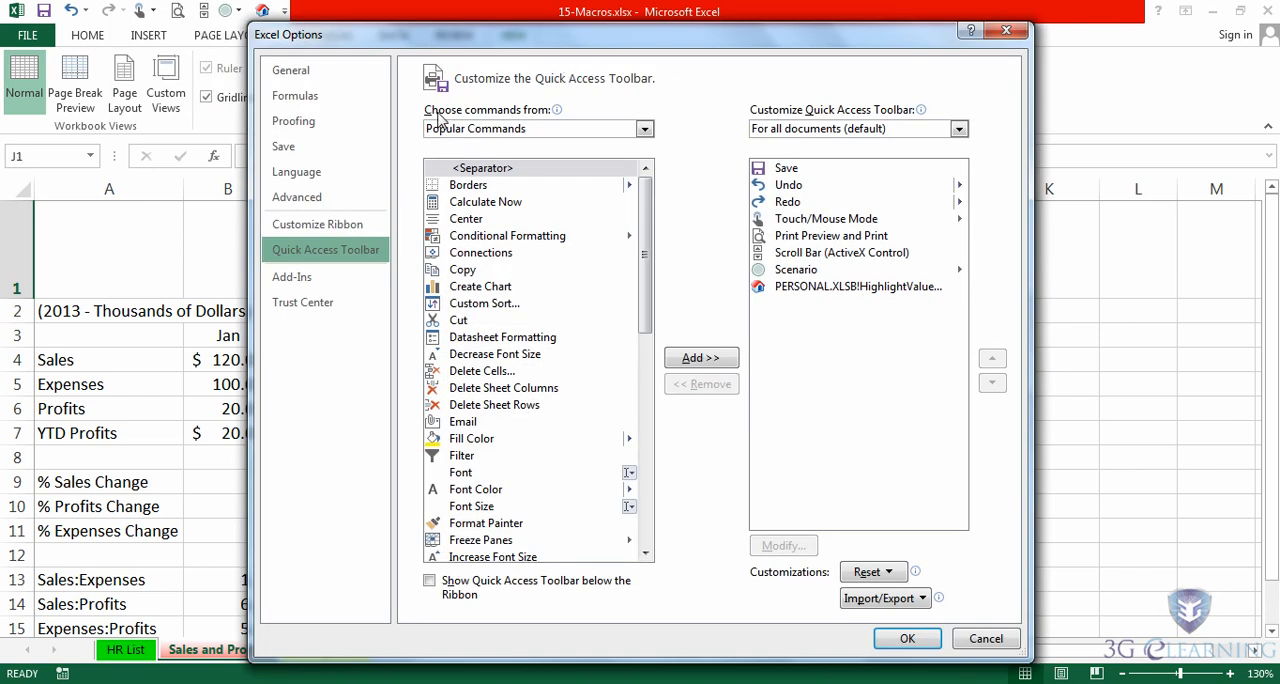
{"action": "left_click", "coordinate": [645, 131]}
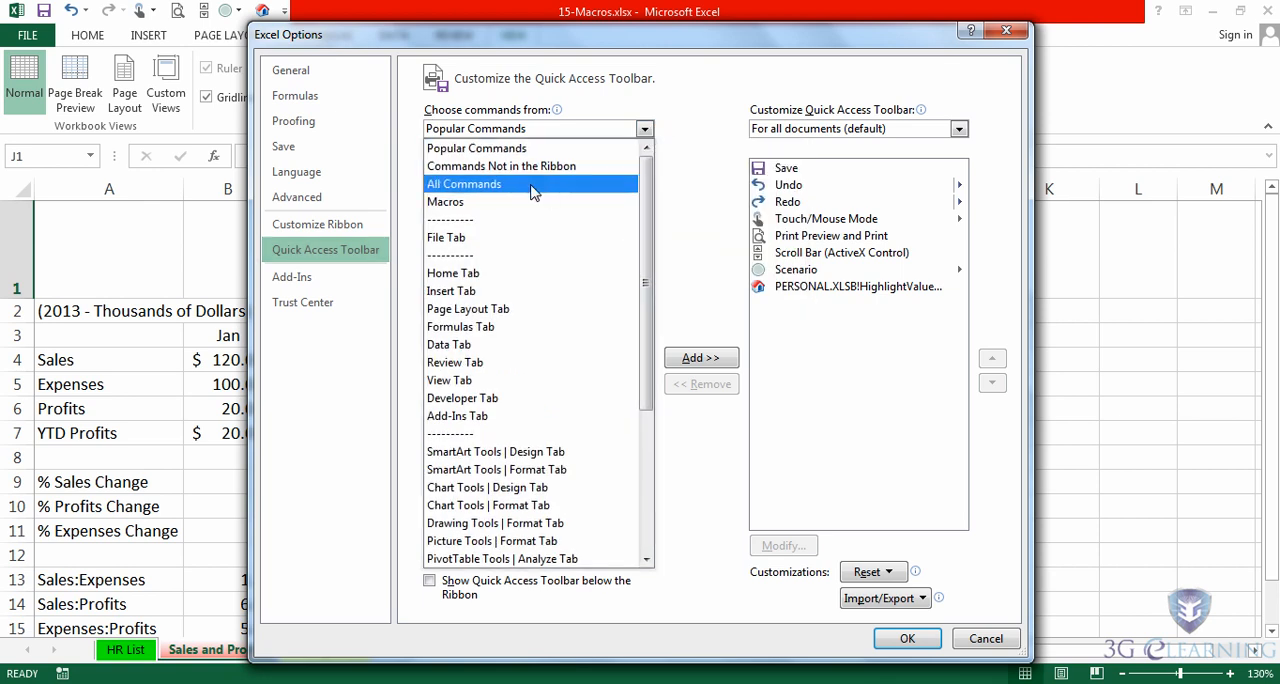
{"action": "left_click", "coordinate": [477, 204]}
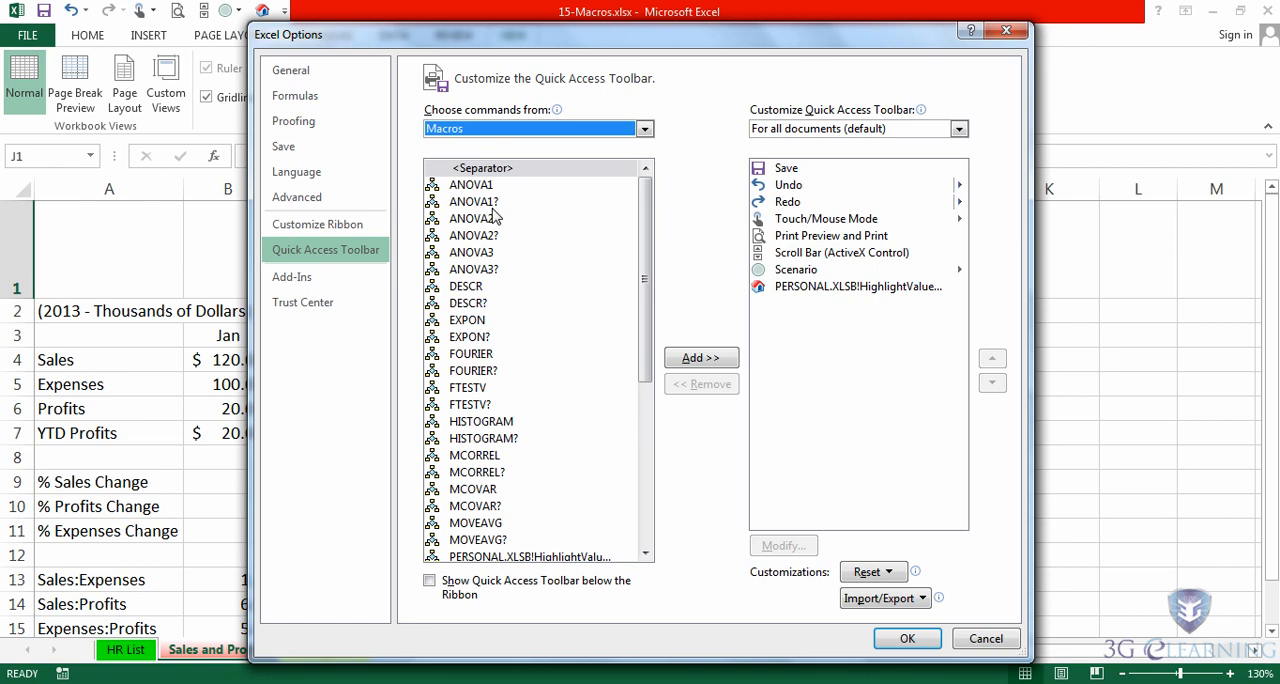
{"action": "left_click_drag", "start_coordinate": [641, 225], "coordinate": [618, 414]}
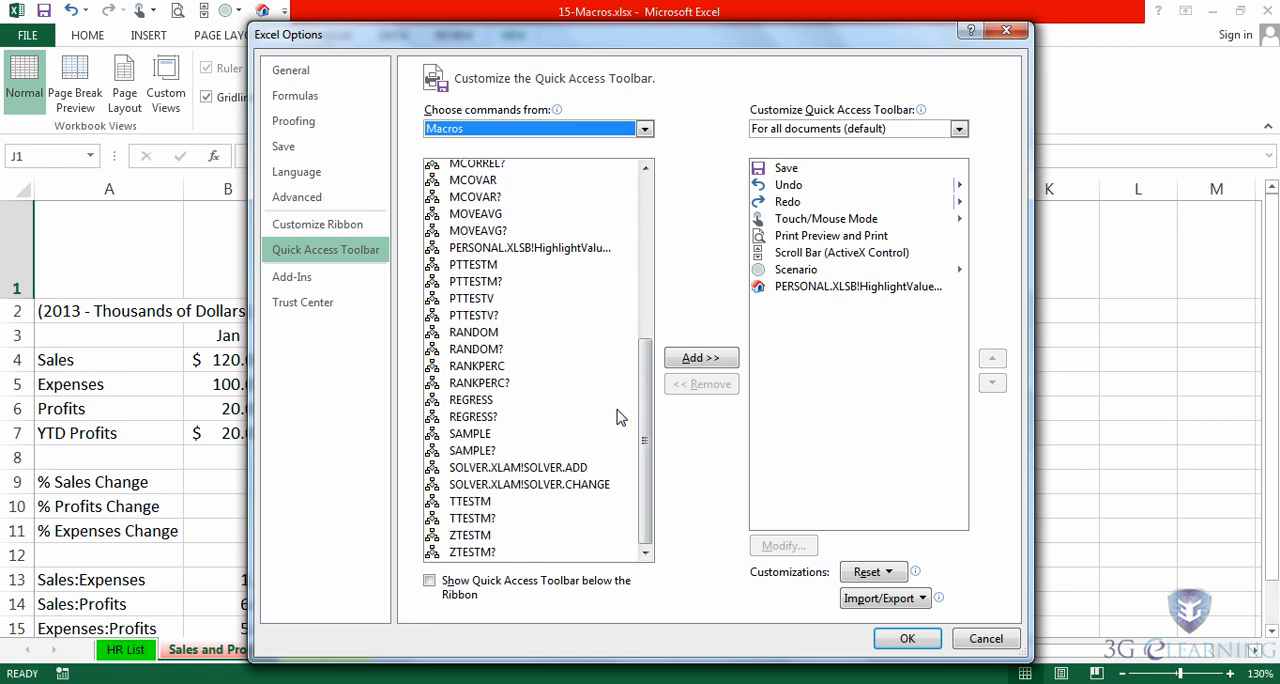
{"action": "left_click", "coordinate": [521, 252]}
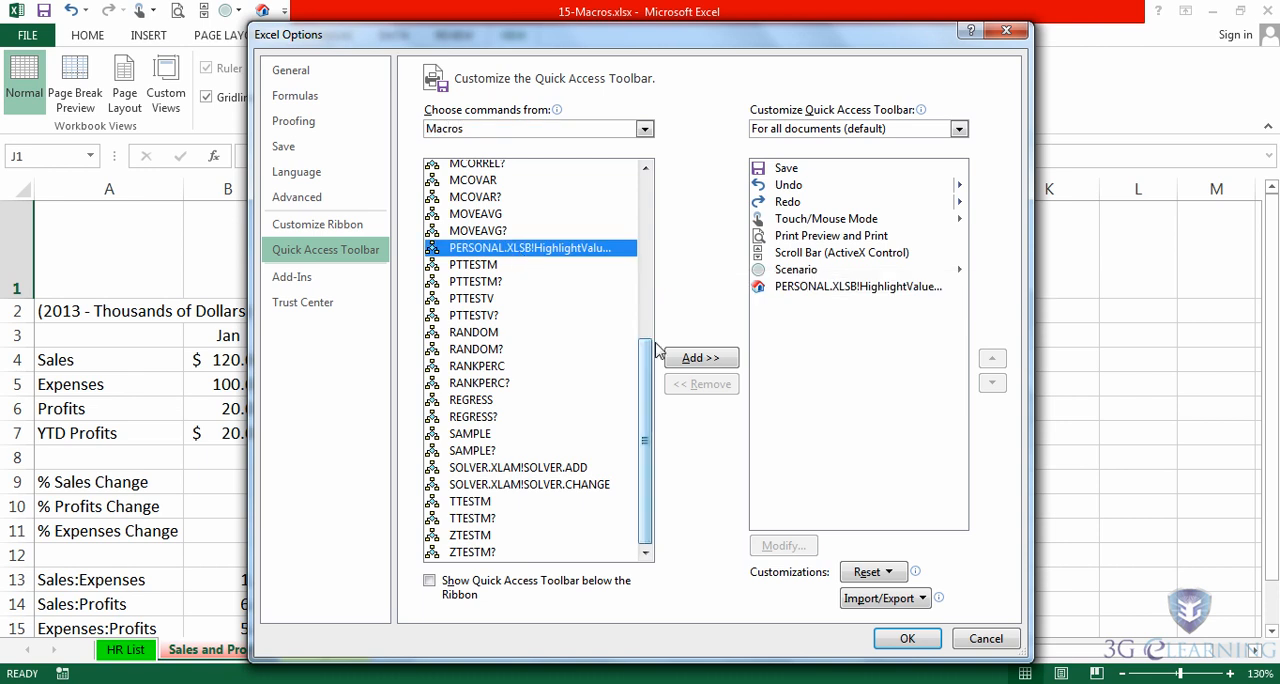
{"action": "left_click", "coordinate": [701, 359]}
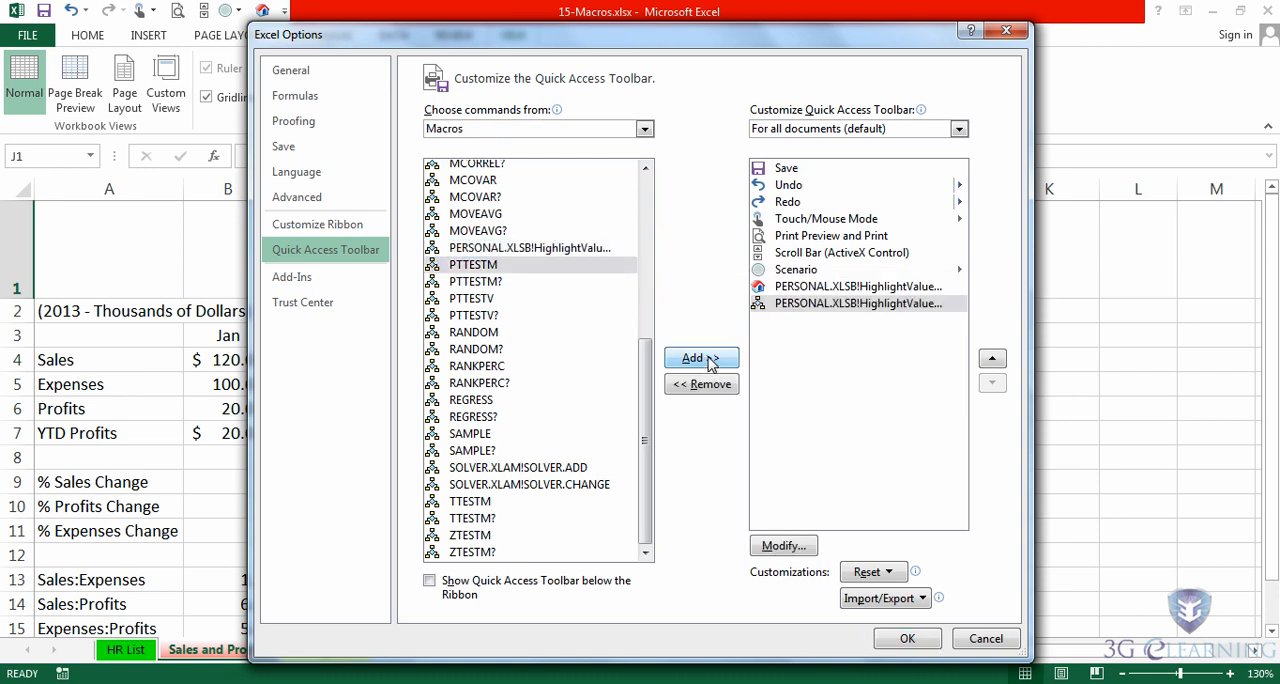
- Change the newly added macro button's symbol to the red-and-blue house and apply the Quick Access Toolbar customization
{"action": "left_click", "coordinate": [783, 545]}
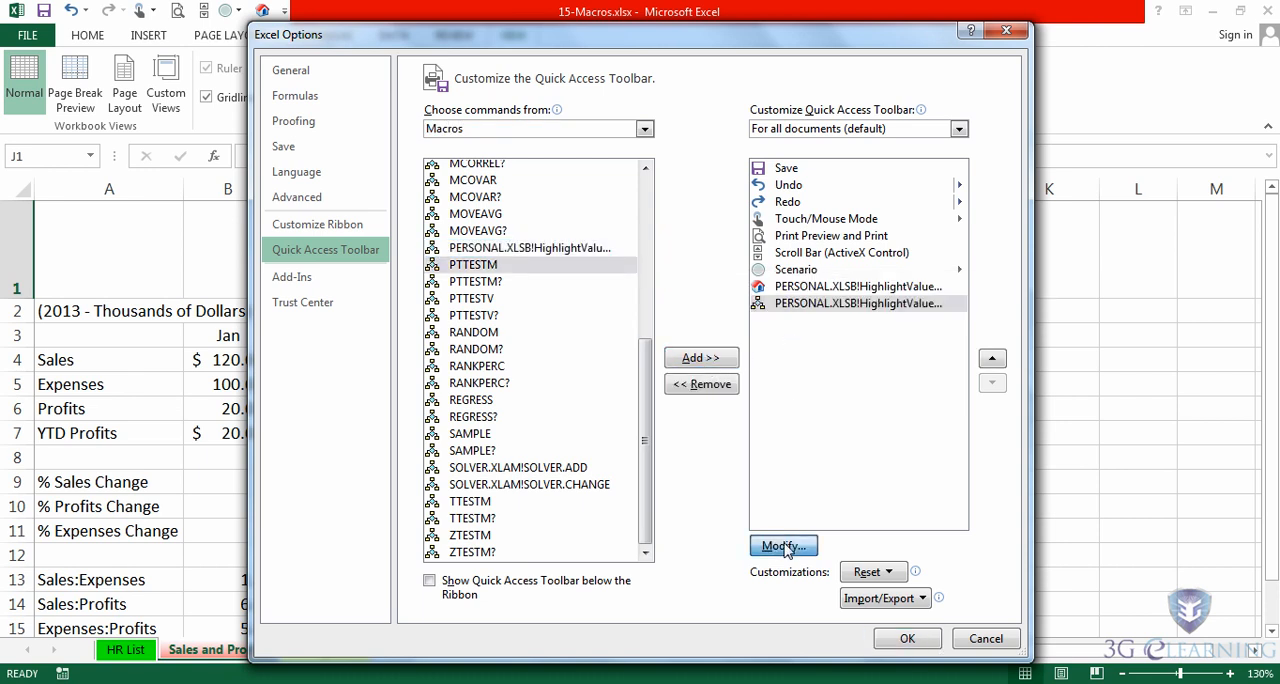
{"action": "scroll", "coordinate": [695, 393], "scroll_direction": "down", "scroll_amount": 5}
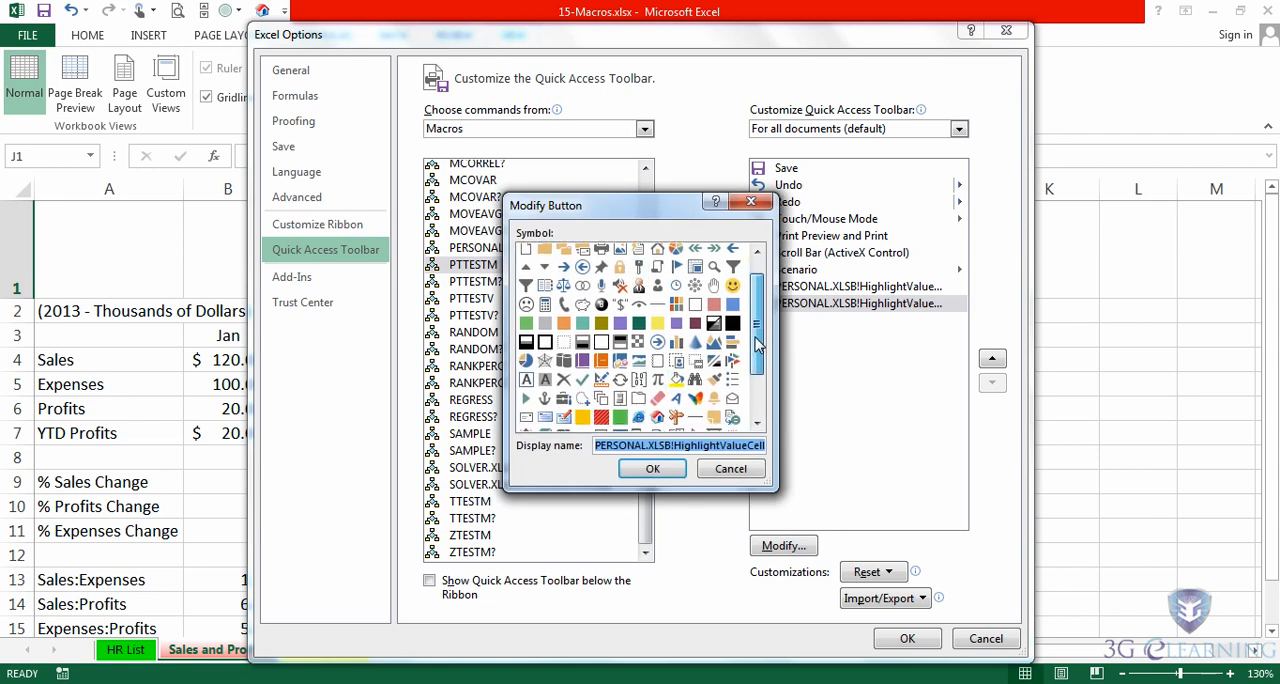
{"action": "left_click", "coordinate": [657, 347]}
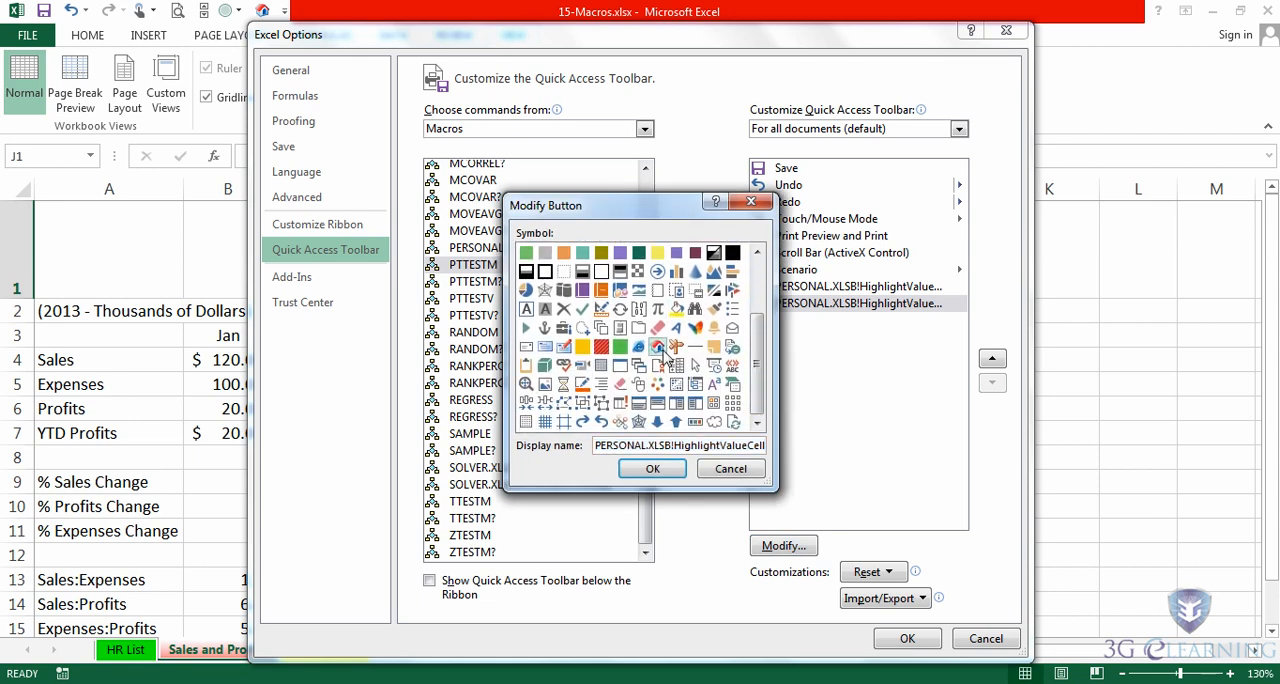
{"action": "left_click", "coordinate": [667, 469]}
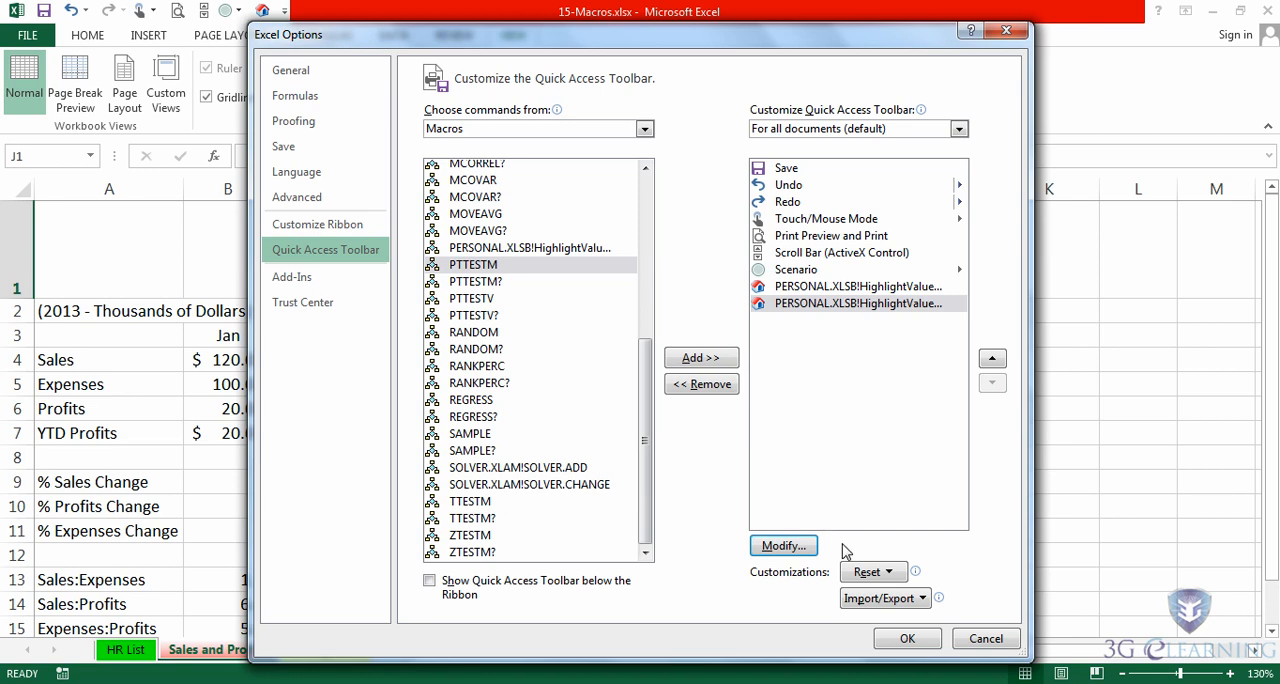
{"action": "left_click", "coordinate": [903, 636]}
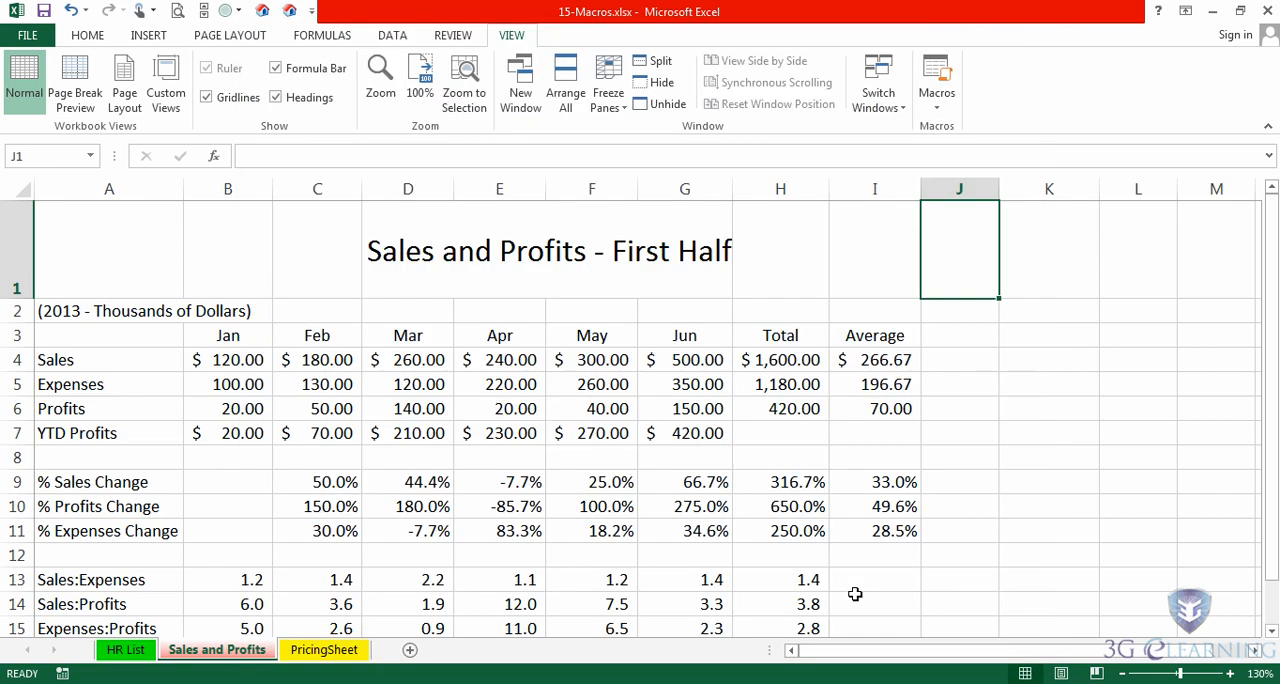
- Select empty cell H8 and run HighlightValueCells from its new Quick Access Toolbar button
{"action": "left_click", "coordinate": [785, 462]}
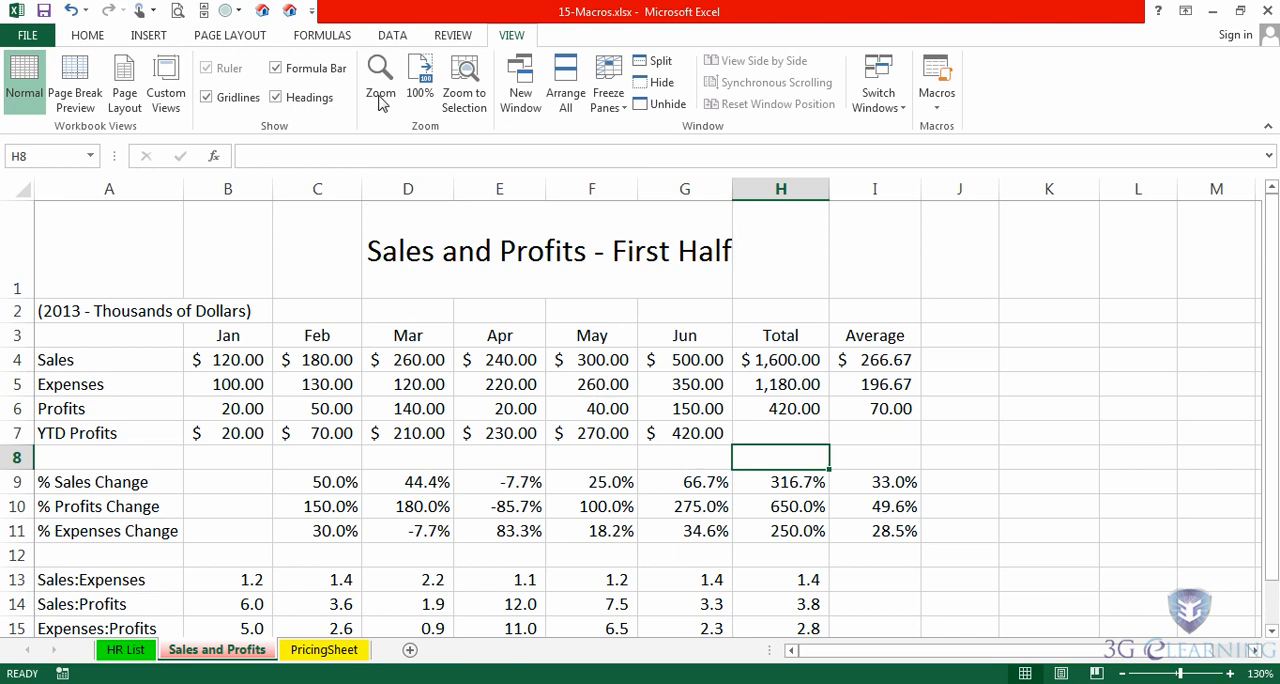
{"action": "left_click", "coordinate": [289, 10]}
- On the HR List sheet, draw a rounded rectangle about 0.94" high and 1.11" wide below the 2.9% cell
{"action": "left_click", "coordinate": [127, 652]}
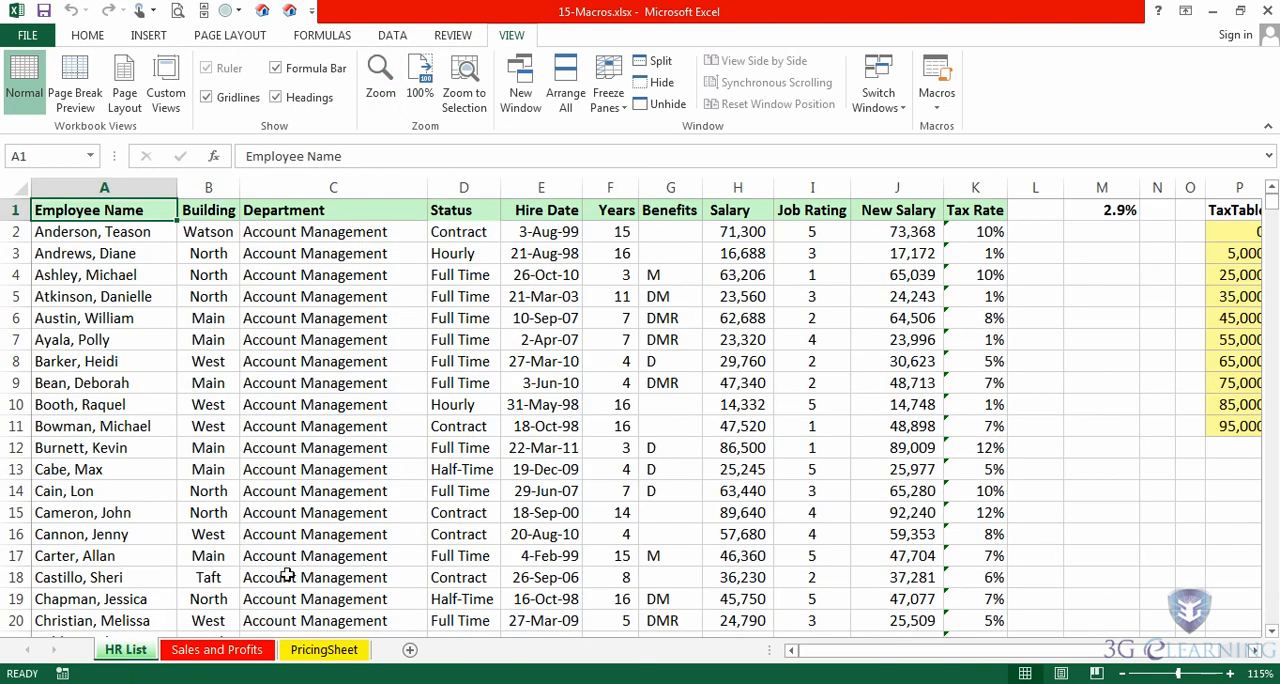
{"action": "left_click", "coordinate": [1256, 651]}
{"action": "left_click", "coordinate": [1256, 651]}
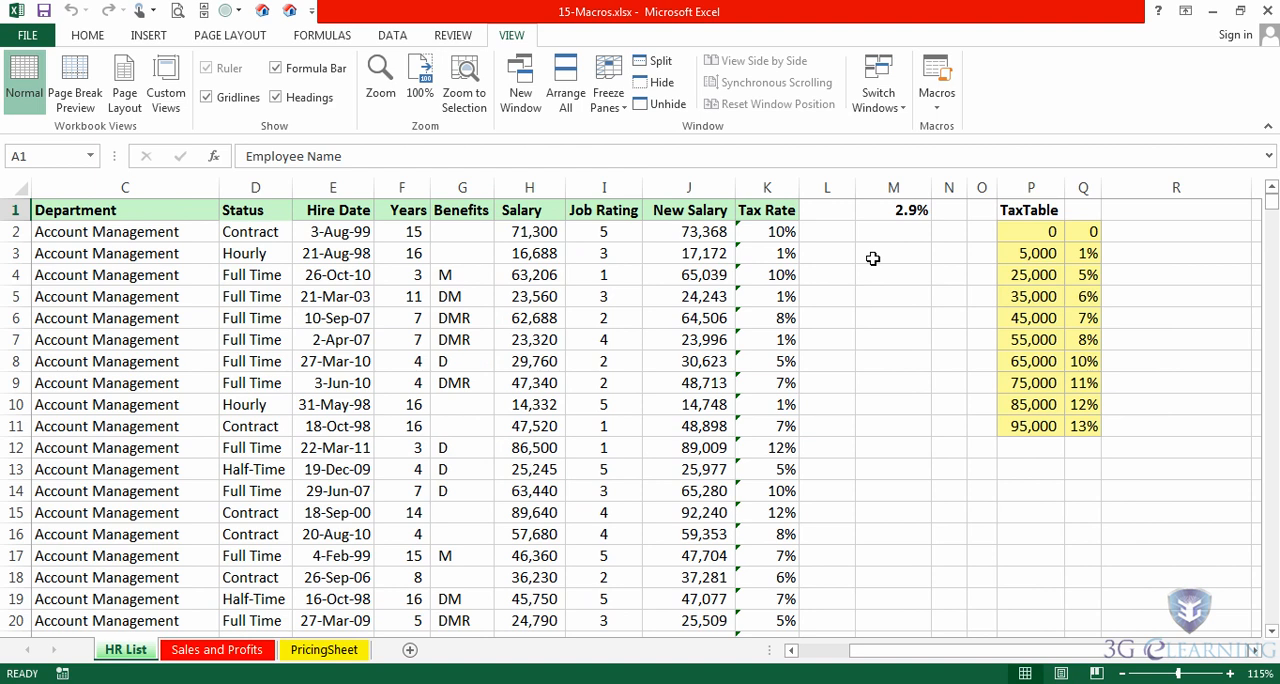
{"action": "left_click", "coordinate": [873, 259]}
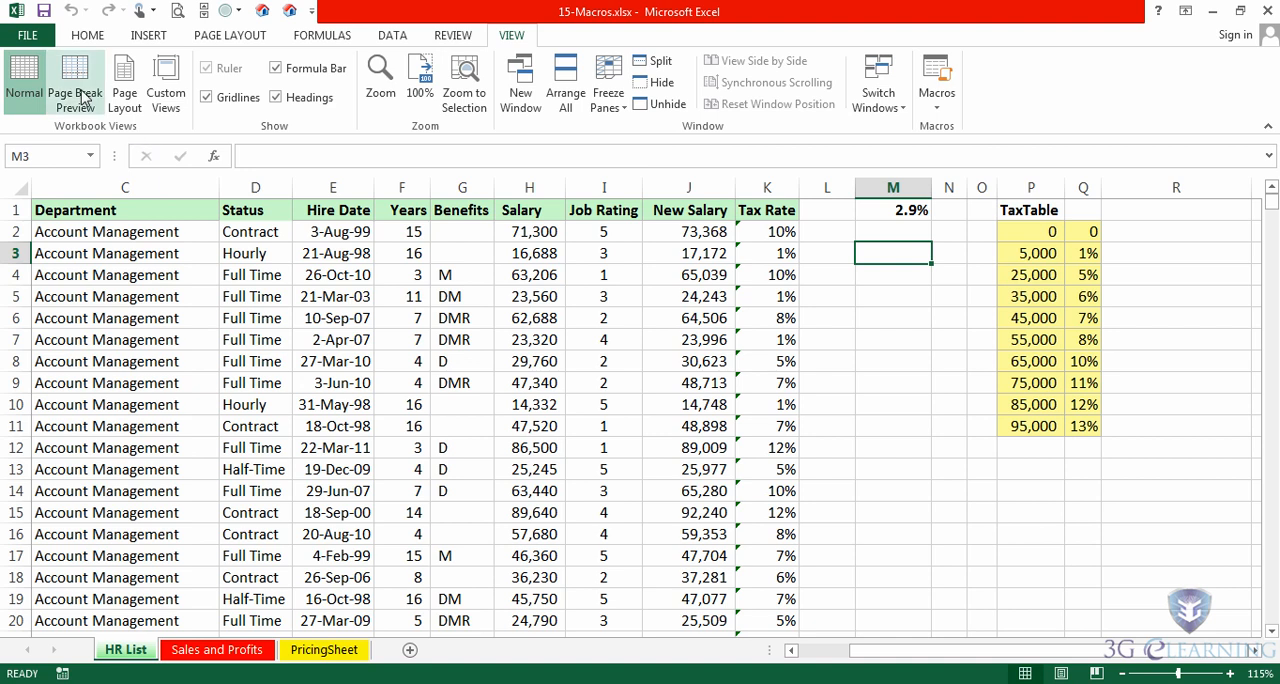
{"action": "left_click", "coordinate": [148, 36]}
{"action": "left_click", "coordinate": [338, 64]}
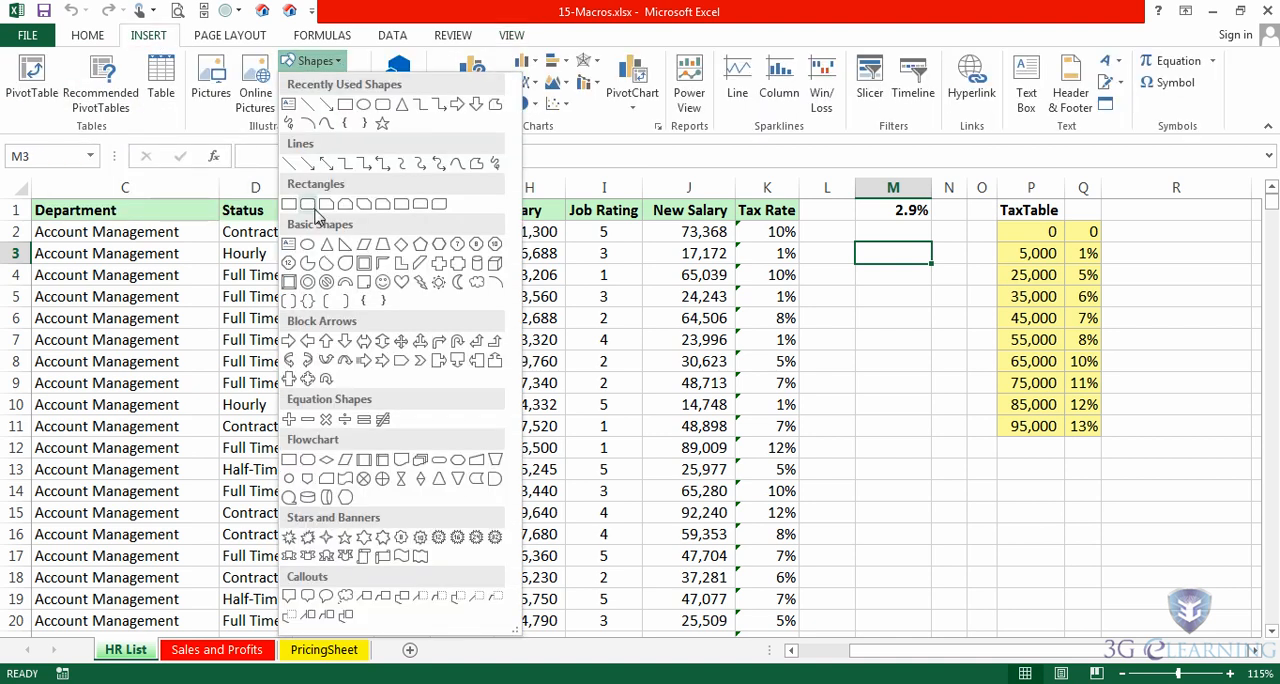
{"action": "left_click", "coordinate": [313, 209]}
{"action": "mouse_move", "coordinate": [845, 235]}
{"action": "left_mouse_down"}
{"action": "mouse_move", "coordinate": [902, 312]}
{"action": "mouse_move", "coordinate": [961, 332]}
{"action": "left_mouse_up"}
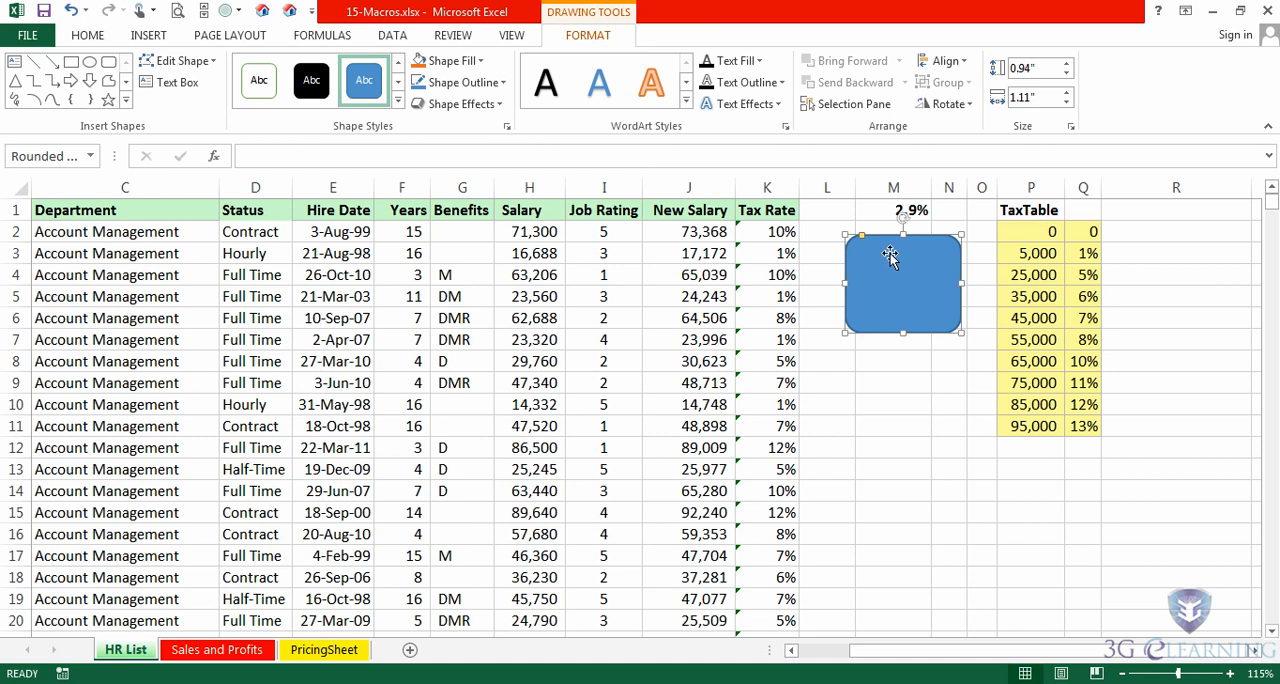
- Label the rounded rectangle "Find Numbers"
{"action": "type", "text": "Find Num"}
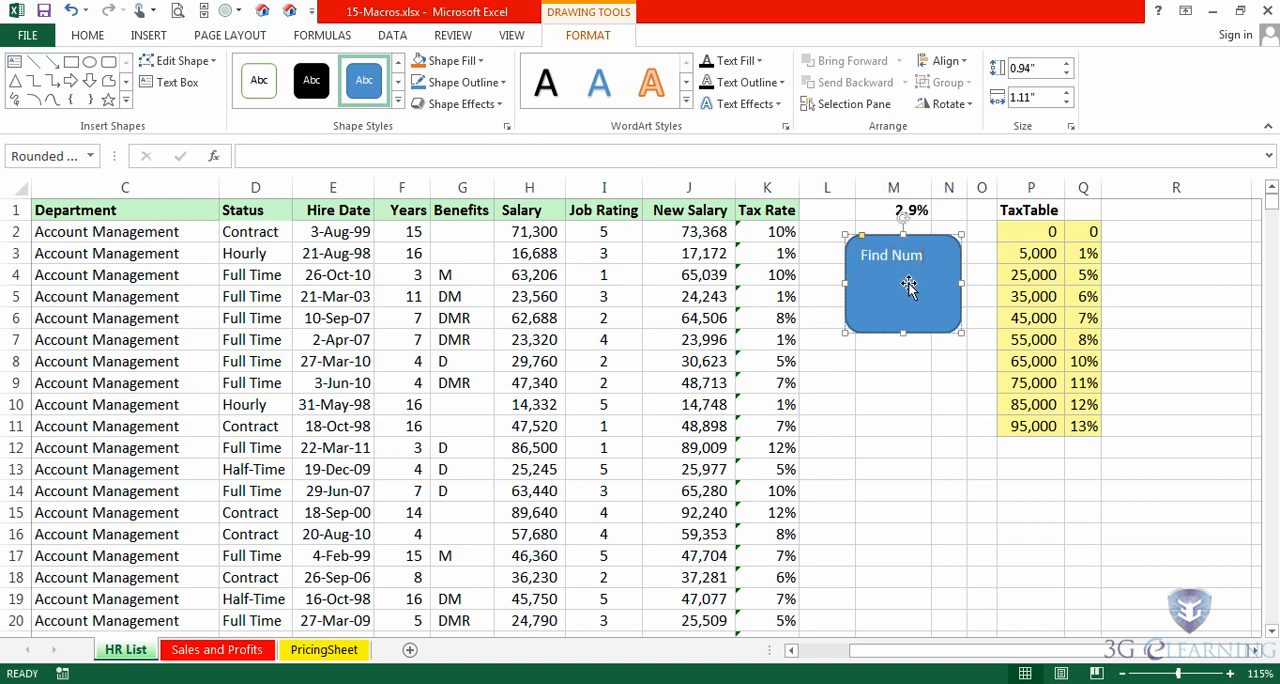
{"action": "type", "text": "bers"}
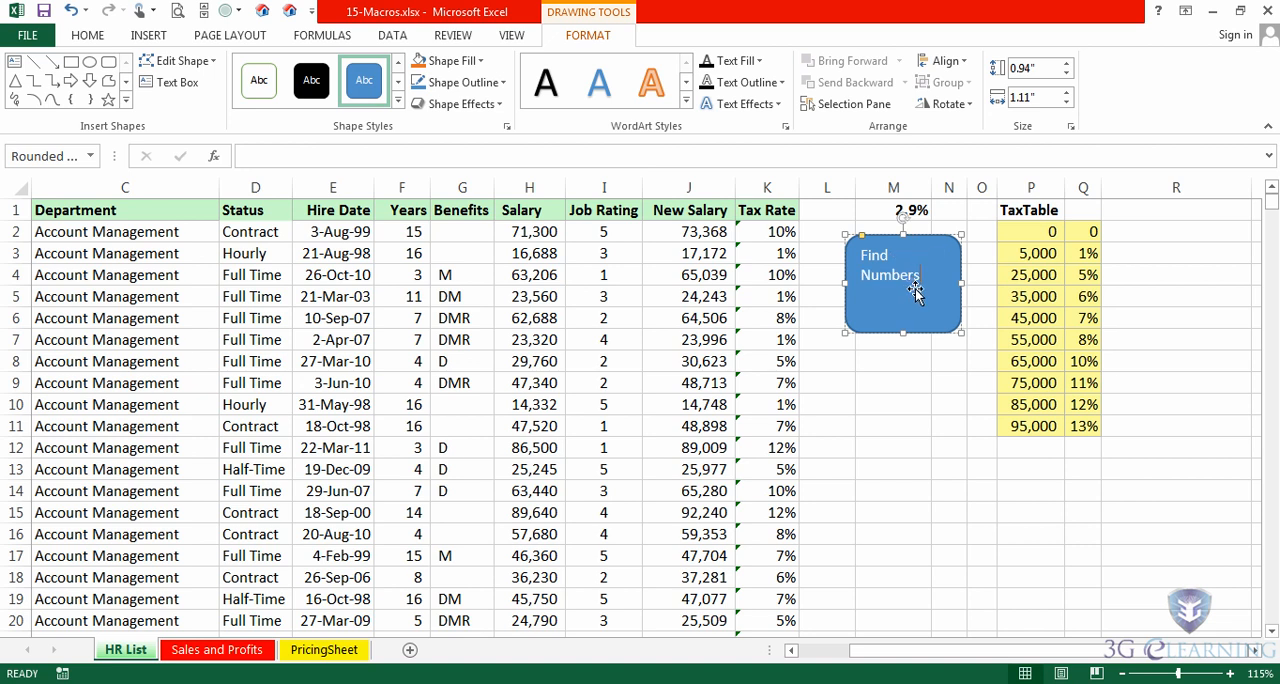
- Assign the HighlightValueCells macro to the Find Numbers shape, deselect the shape and run the macro from it
{"action": "right_click", "coordinate": [903, 328]}
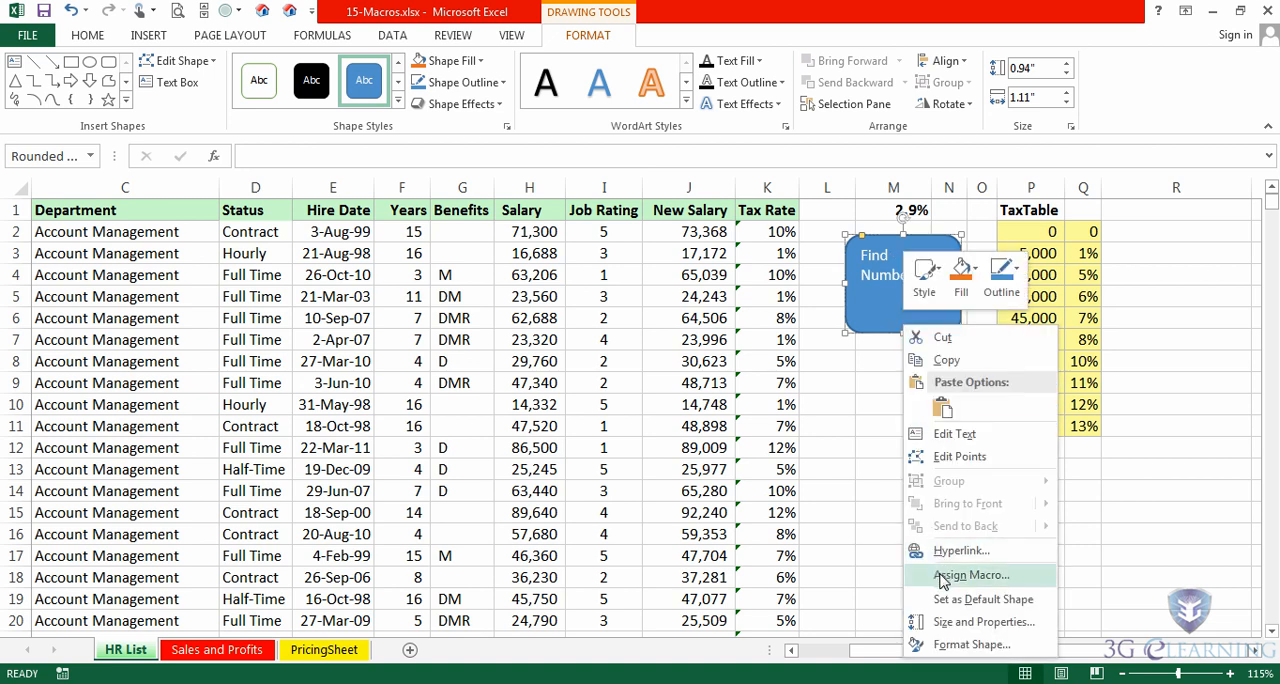
{"action": "left_click", "coordinate": [941, 577]}
{"action": "left_click", "coordinate": [870, 375]}
{"action": "left_click", "coordinate": [984, 660]}
{"action": "left_click", "coordinate": [947, 446]}
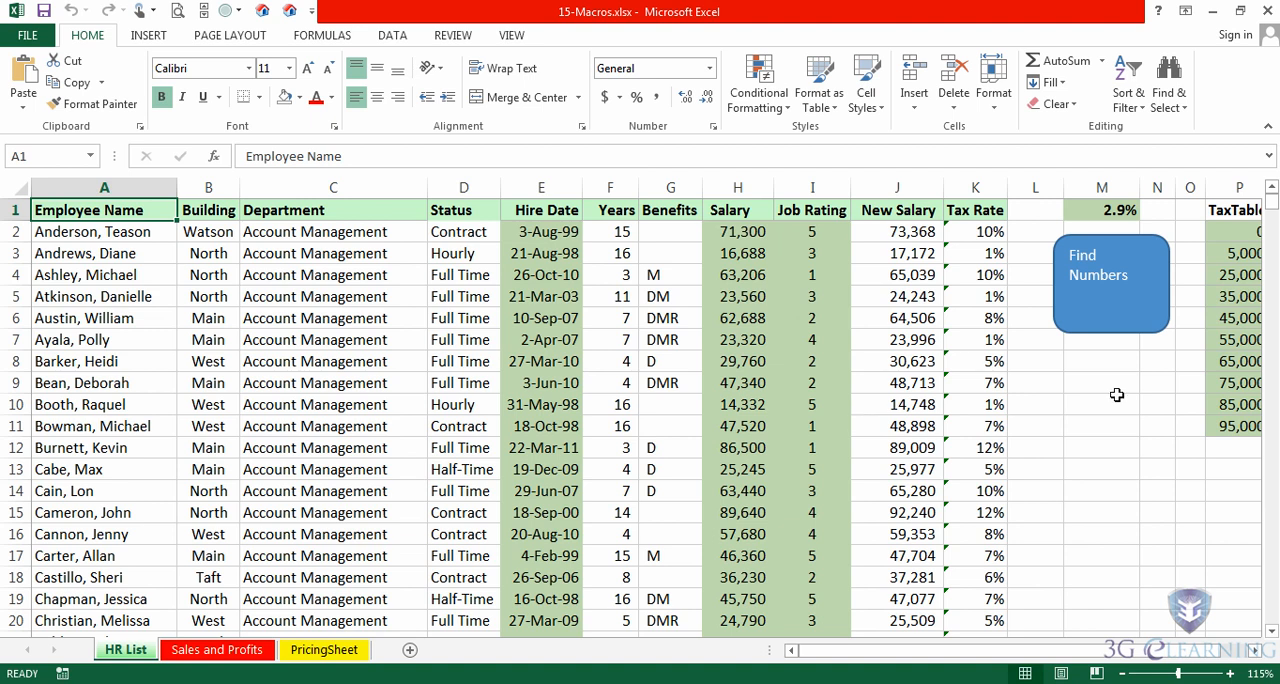
- Open the list of macros stored in PERSONAL.XLSB
{"action": "left_click", "coordinate": [520, 38]}
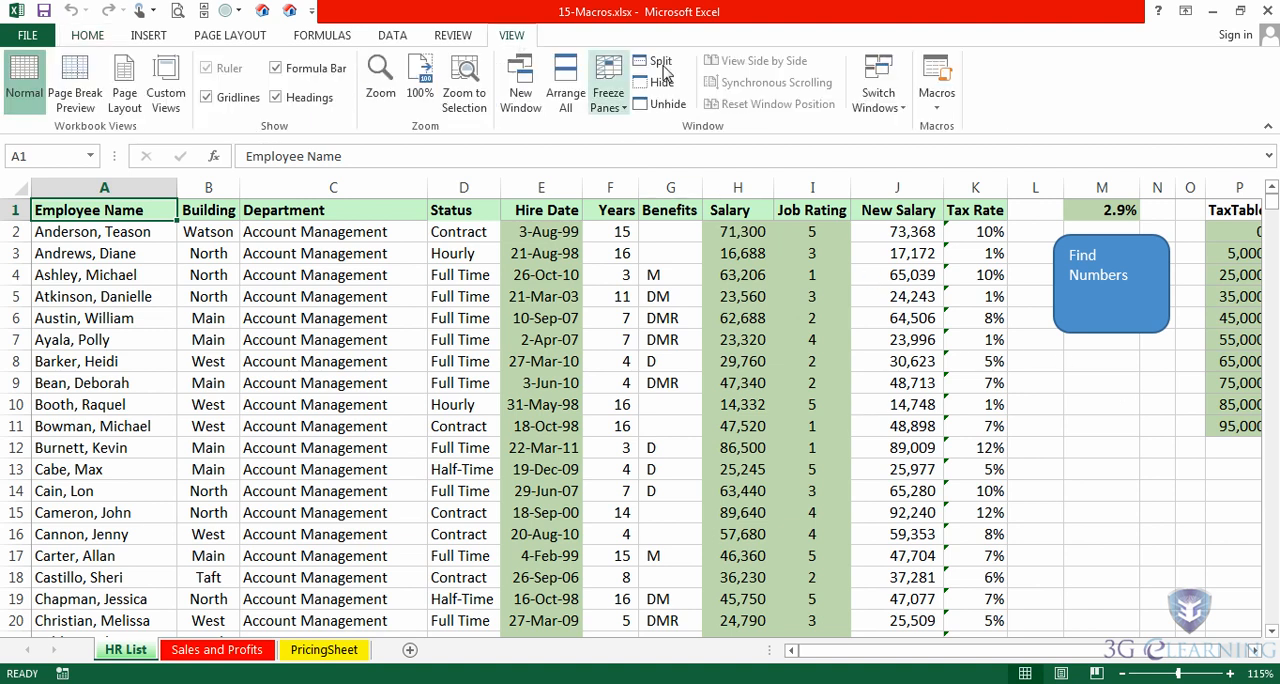
{"action": "left_click", "coordinate": [940, 114]}
{"action": "left_click", "coordinate": [955, 125]}
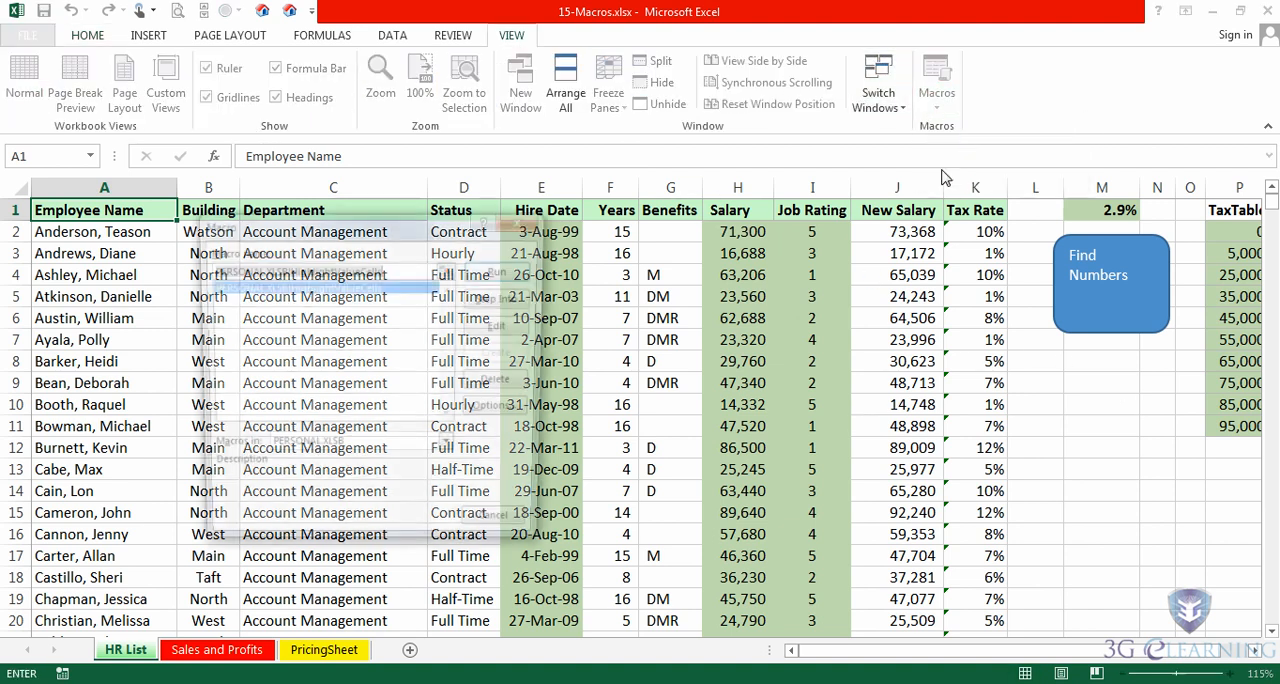